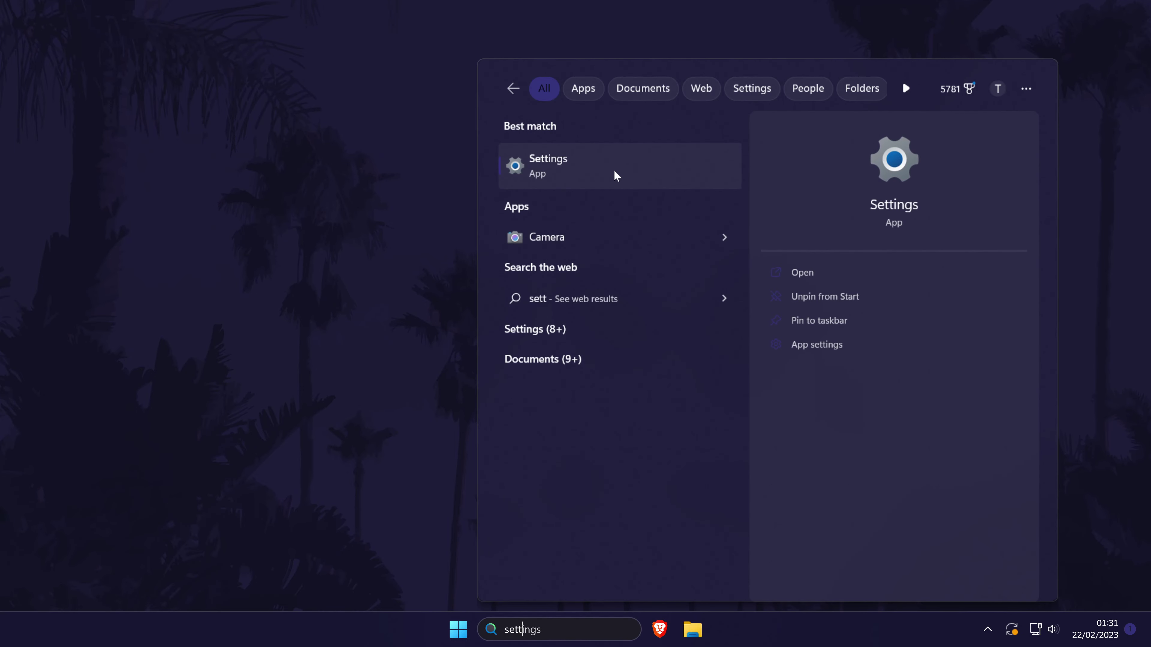
# - Open Settings' System > Sound page, showing Headphones (WH-1000XM4) as output at volume 14
pyautogui.click(623, 178)
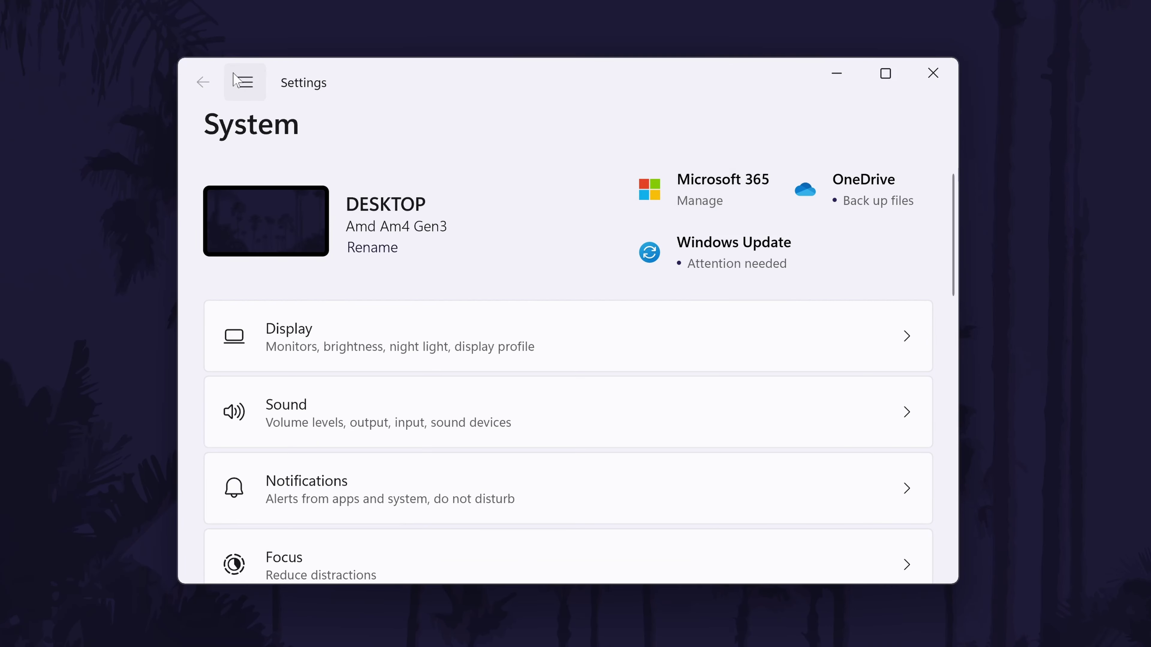
pyautogui.click(237, 80)
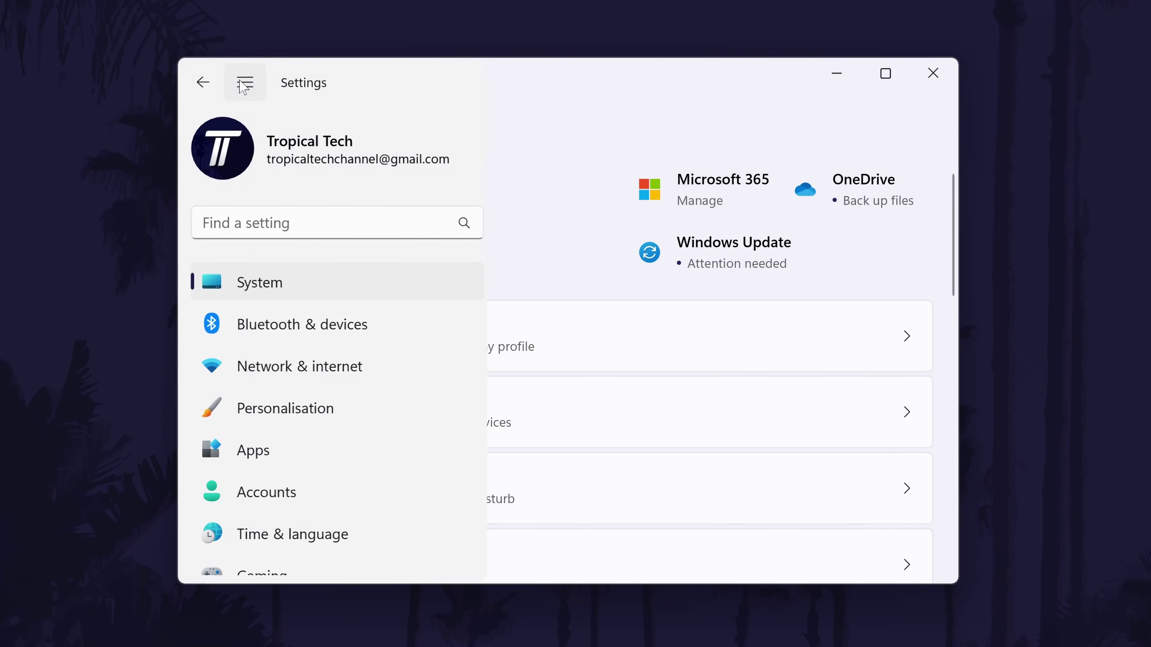
pyautogui.click(272, 287)
pyautogui.scroll(-3, 521, 288)
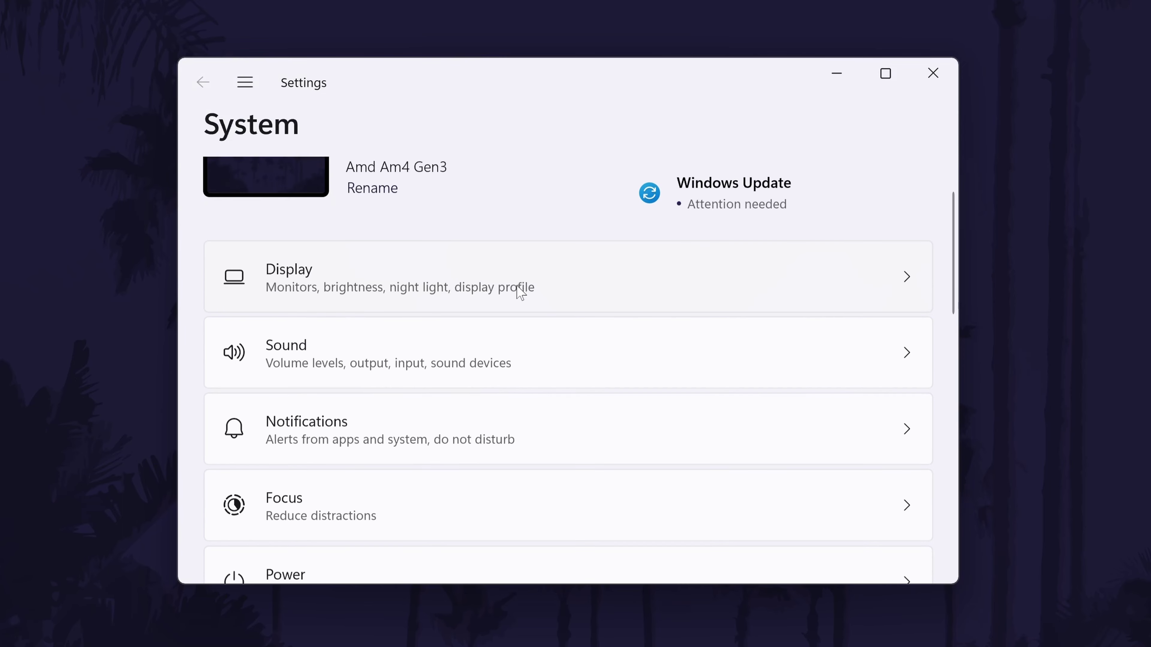
pyautogui.click(439, 290)
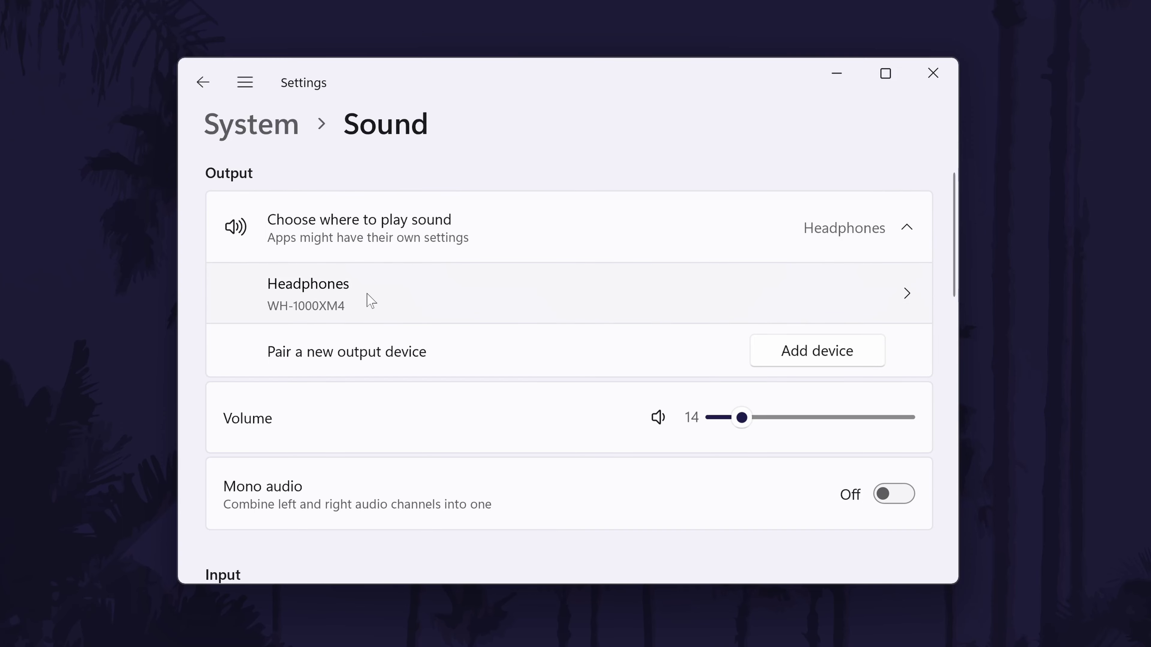
pyautogui.scroll(-10, 406, 301)
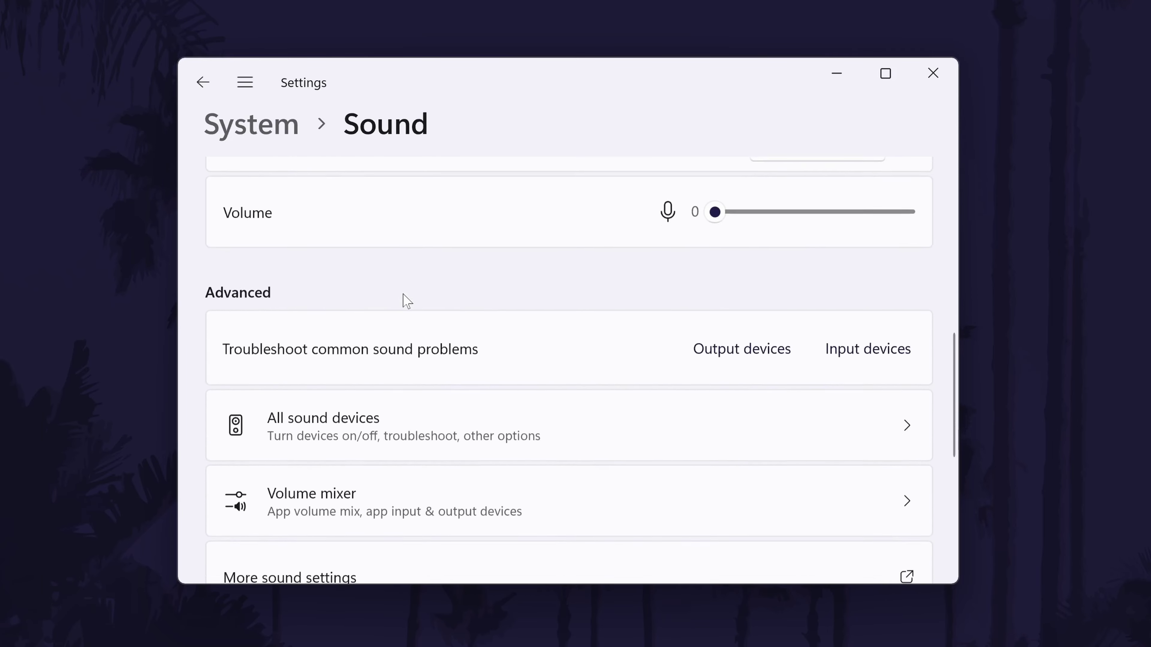
pyautogui.scroll(-3, 406, 297)
pyautogui.click(331, 271)
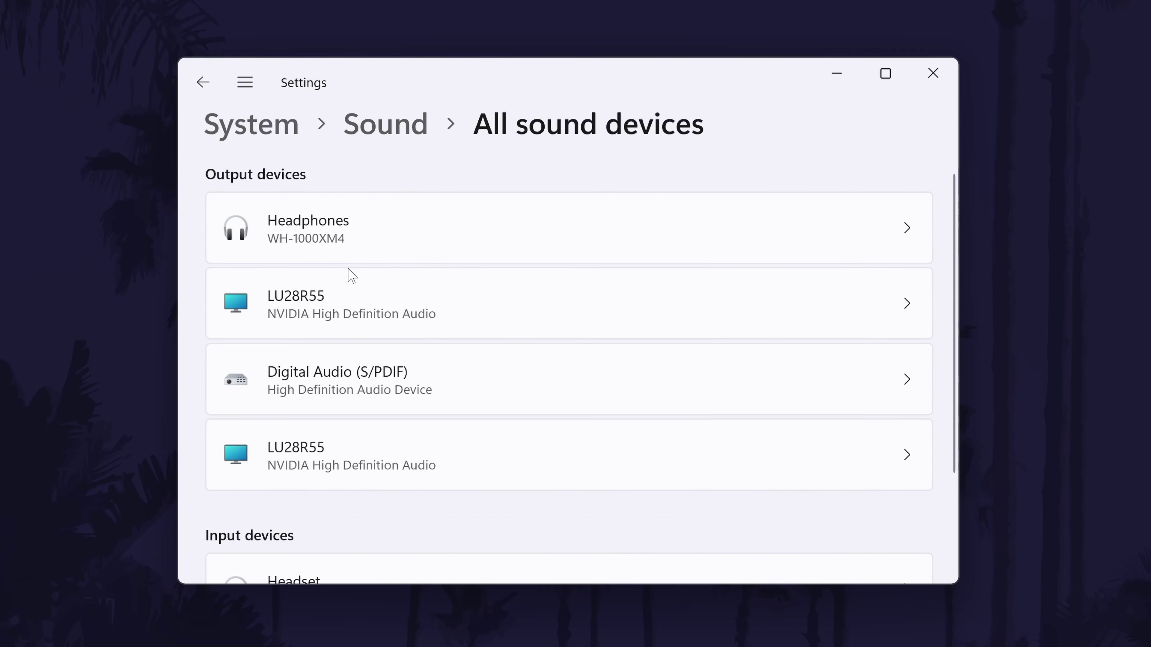
pyautogui.scroll(-3, 382, 291)
pyautogui.scroll(3, 377, 278)
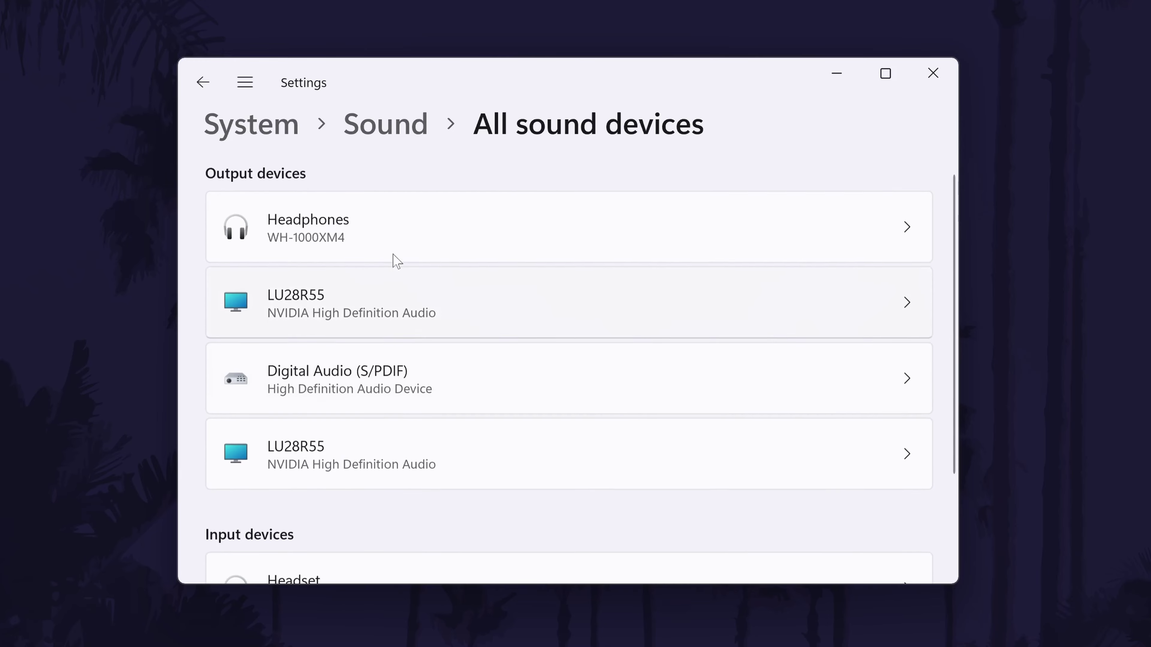
pyautogui.click(292, 297)
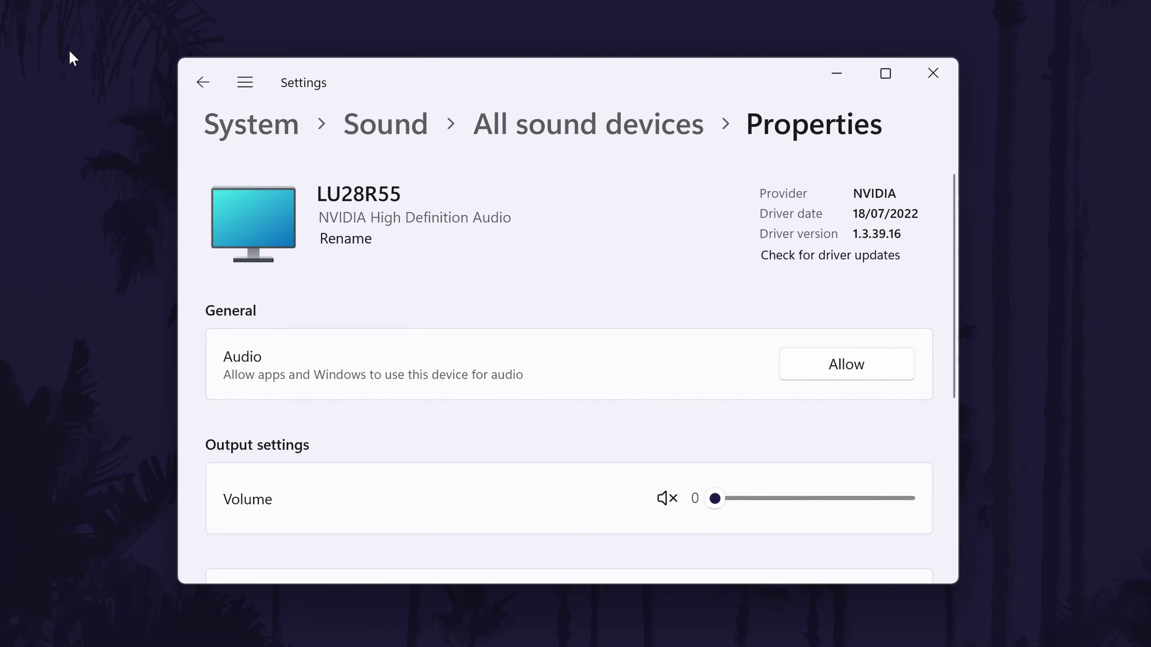
pyautogui.click(203, 82)
pyautogui.click(212, 91)
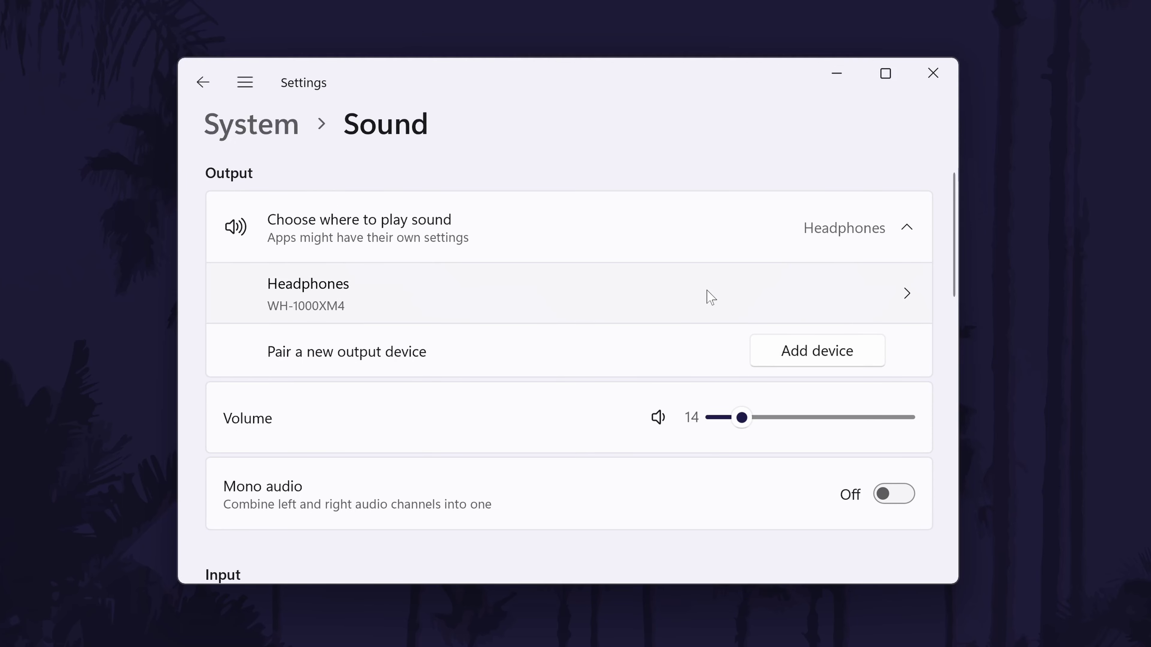
# - Open the WH-1000XM4 headphones' properties and keep the device name 'Headphones' unchanged
pyautogui.click(710, 297)
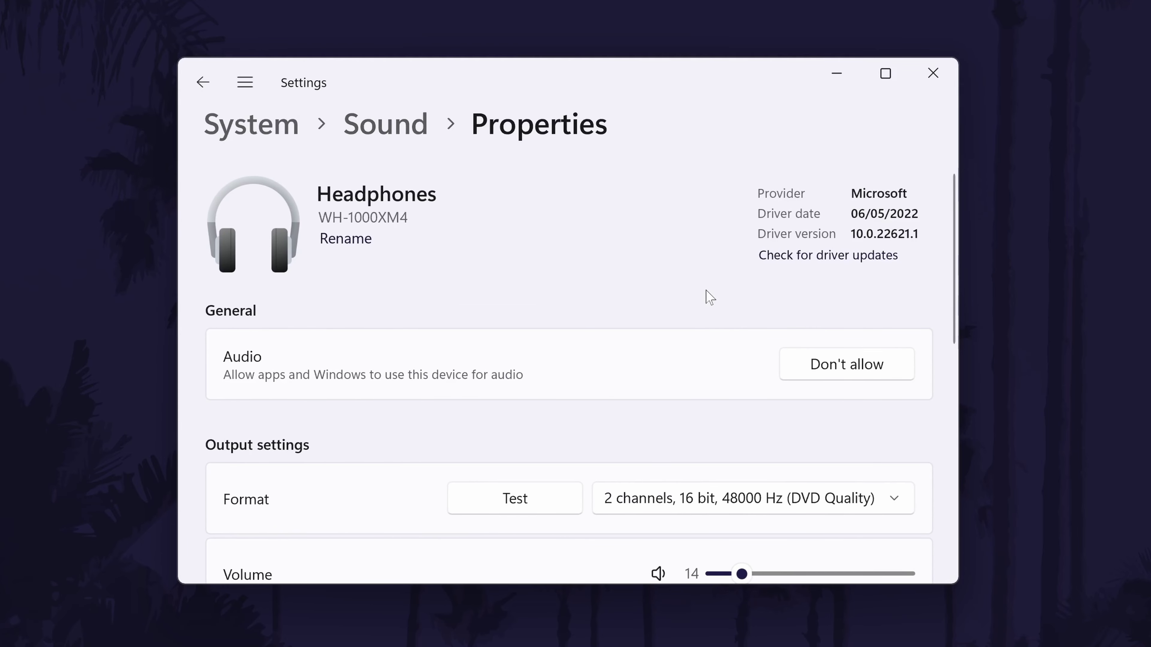
pyautogui.click(359, 248)
pyautogui.press('End')
pyautogui.hotkey('shift', 'Left')
pyautogui.hotkey('shift', 'Left')
pyautogui.hotkey('shift', 'Left')
pyautogui.hotkey('shift', 'Left')
pyautogui.hotkey('shift', 'Left')
pyautogui.hotkey('shift', 'Left')
pyautogui.hotkey('shift', 'Left')
pyautogui.hotkey('shift', 'Left')
pyautogui.hotkey('shift', 'Left')
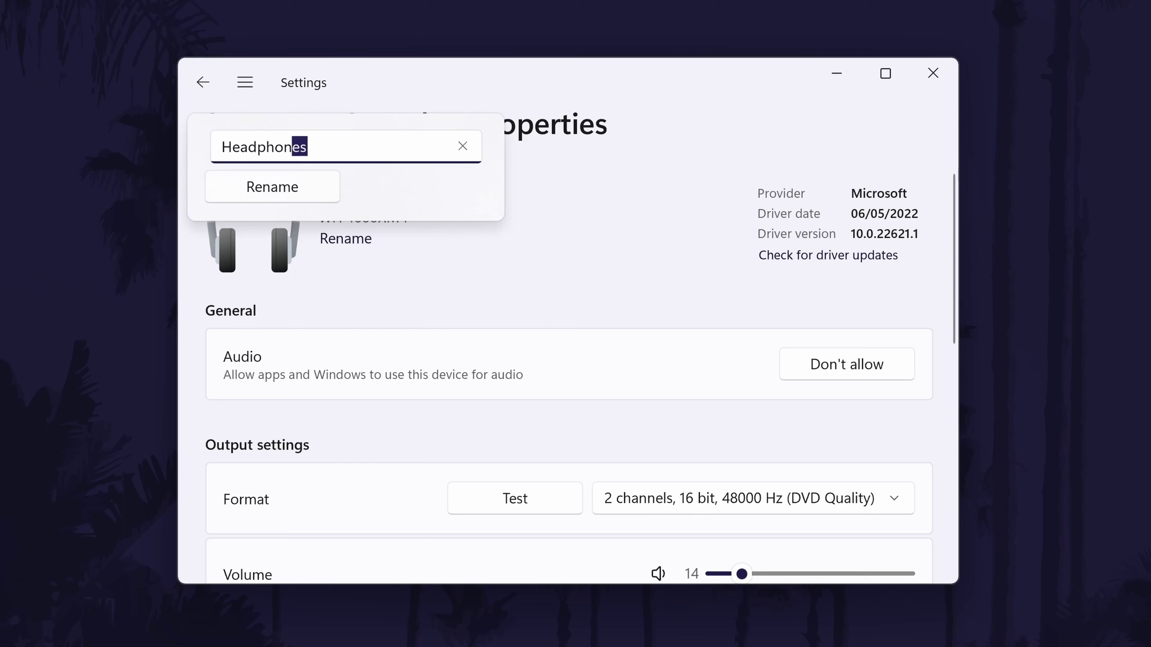
pyautogui.hotkey('shift', 'Left')
pyautogui.press('Left')
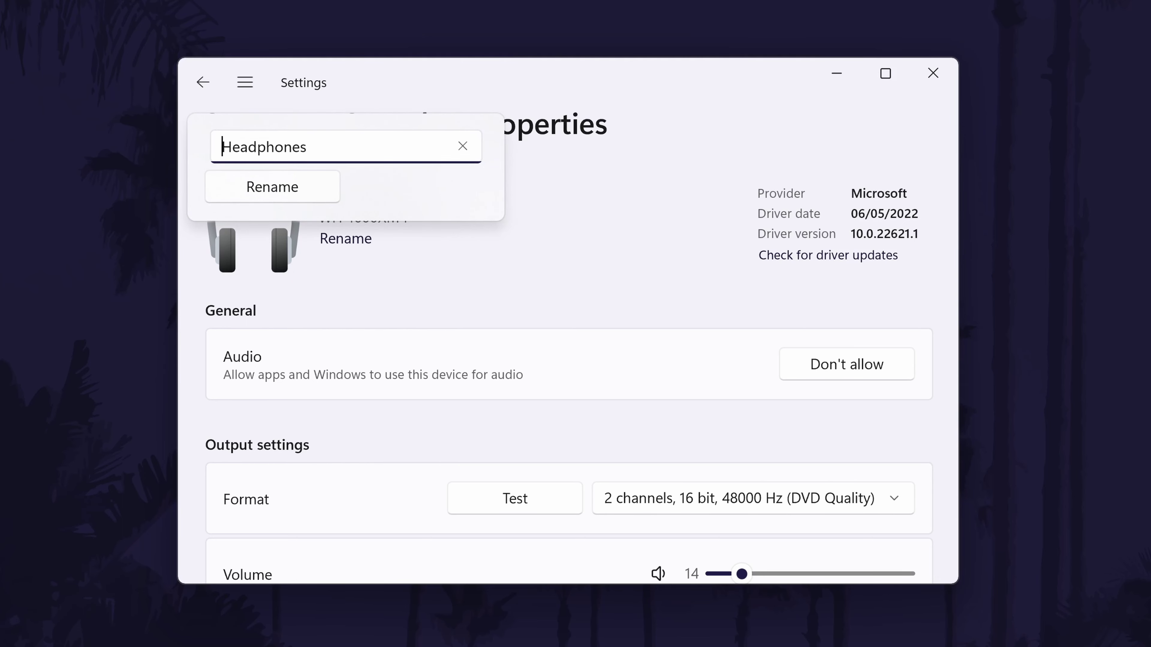
pyautogui.press('Return')
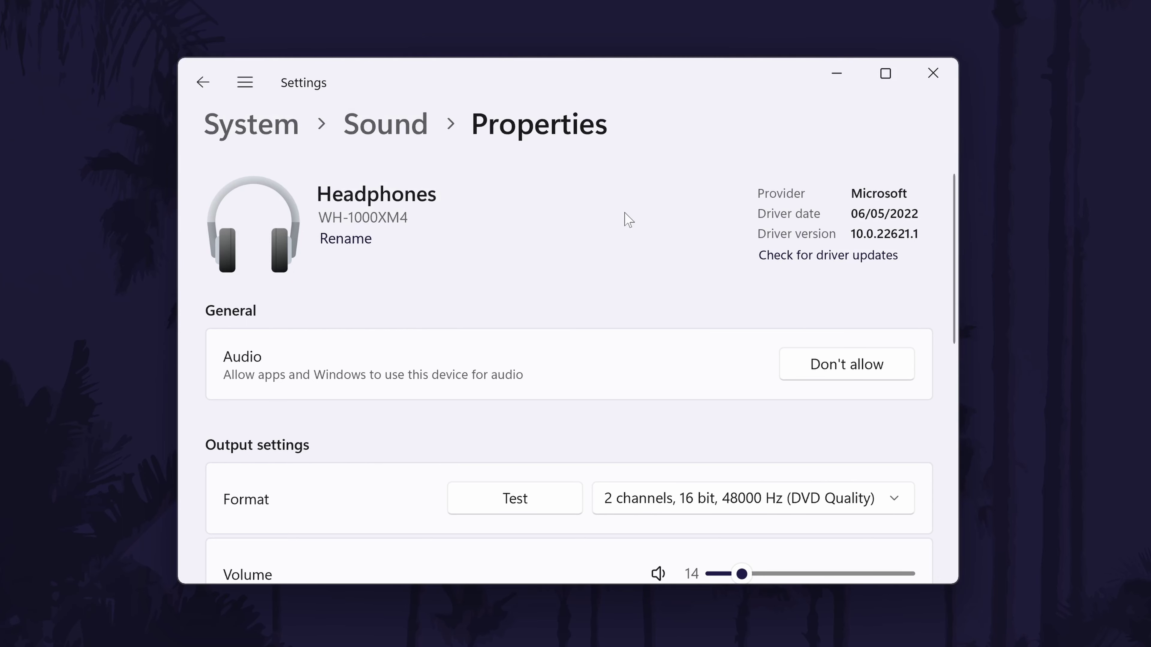
# - Keep the 2-channel 16-bit 48000 Hz format, Device Default Effects, and spatial audio Off
pyautogui.scroll(-2, 546, 227)
pyautogui.scroll(-7, 547, 227)
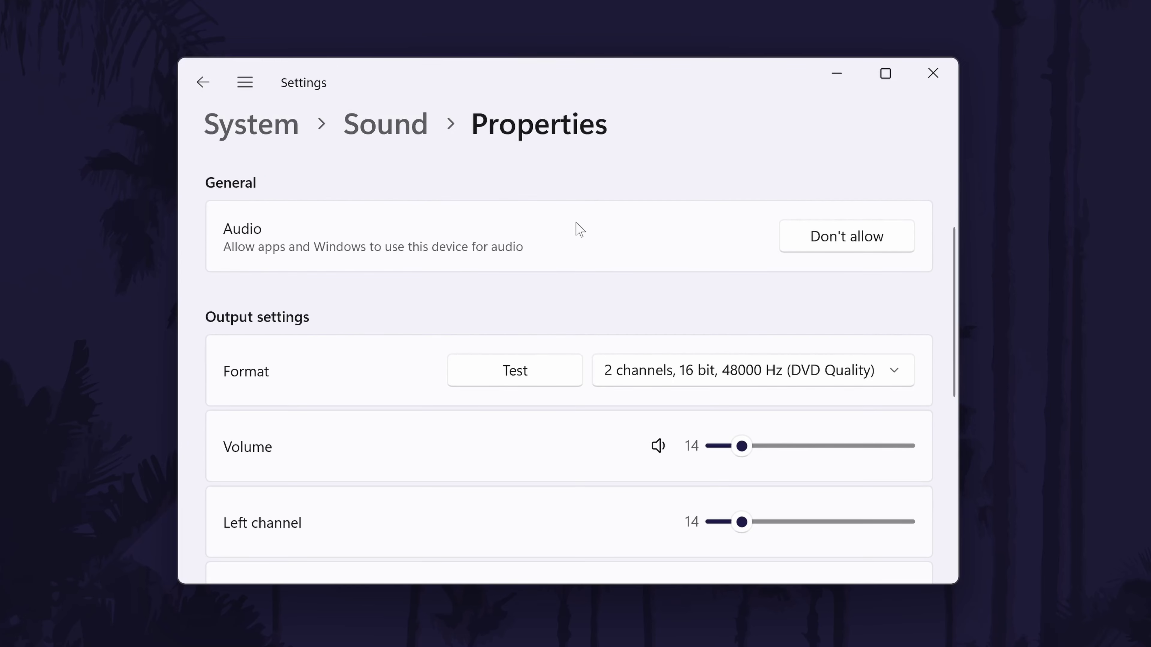
pyautogui.click(798, 179)
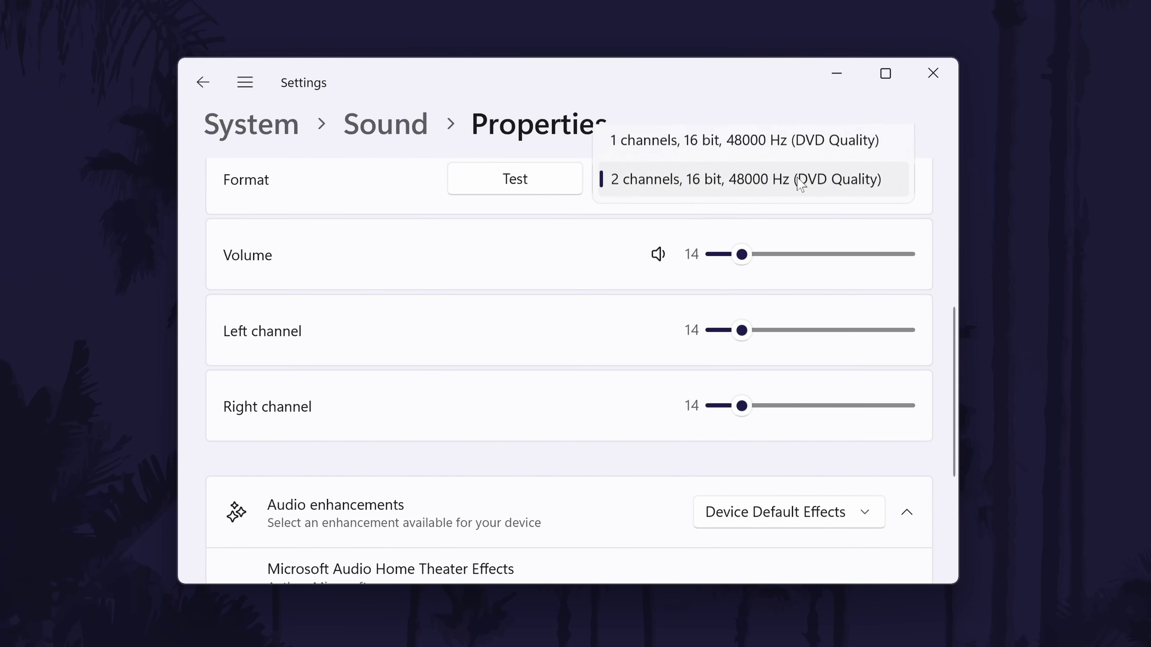
pyautogui.click(762, 181)
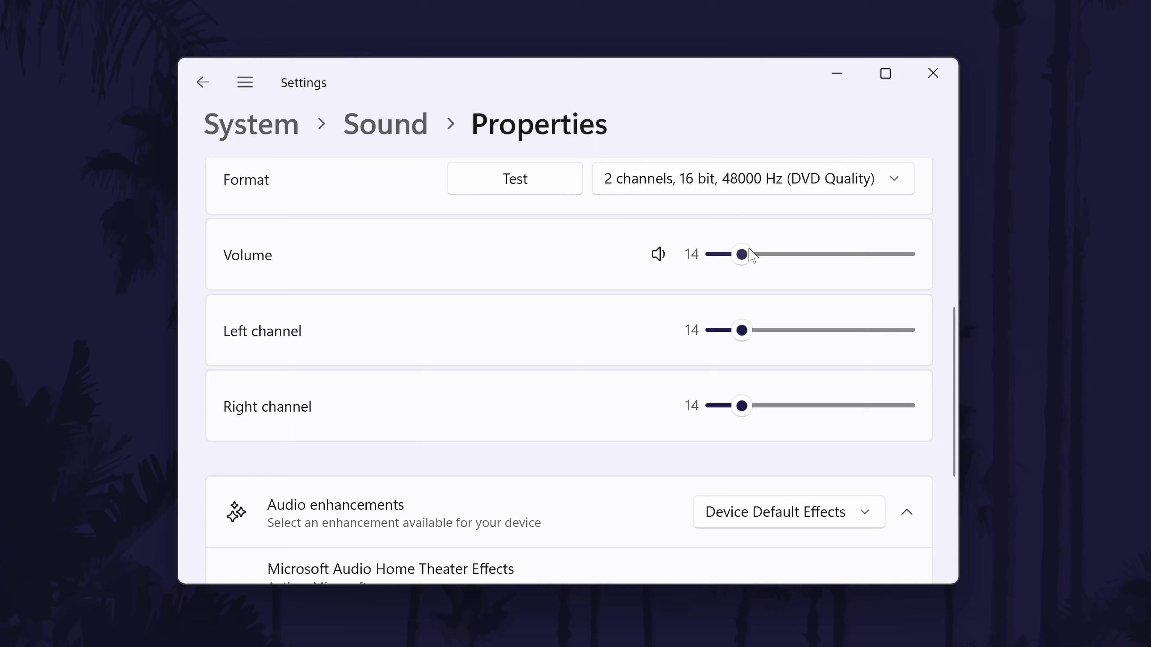
pyautogui.scroll(-5, 770, 365)
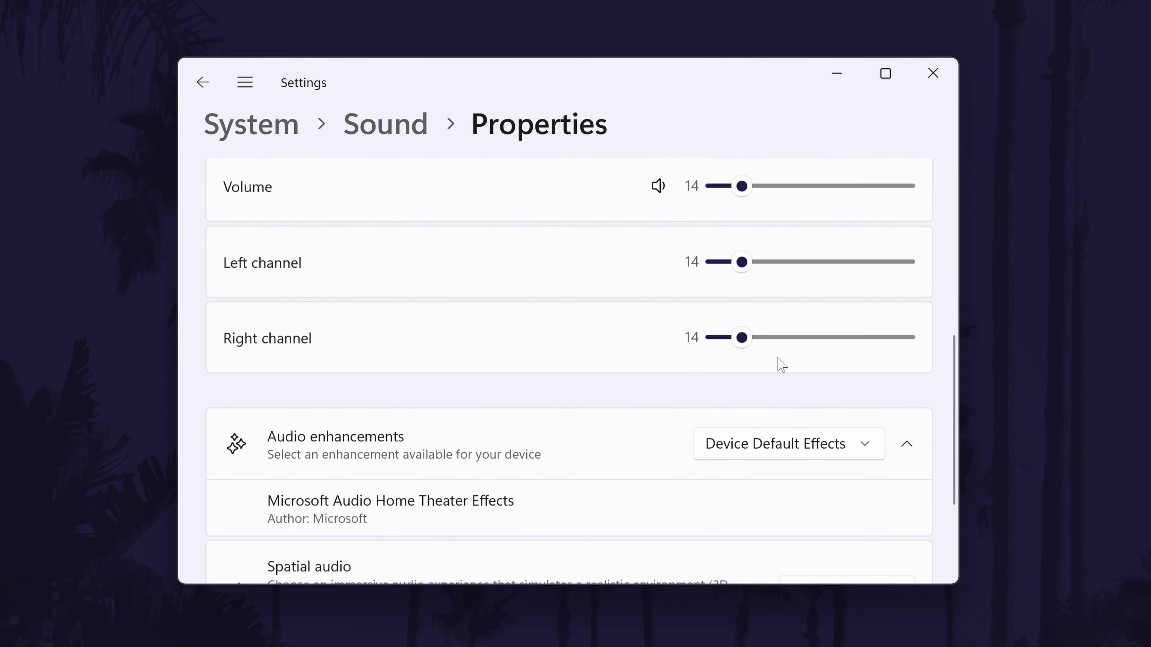
pyautogui.click(789, 323)
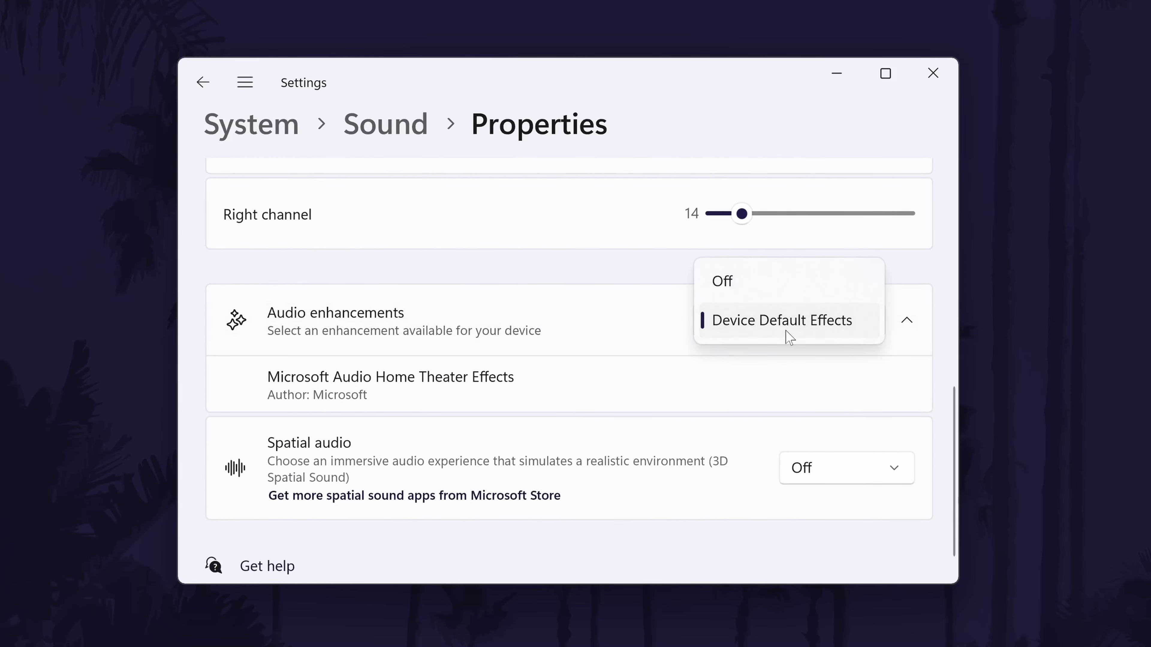
pyautogui.click(811, 333)
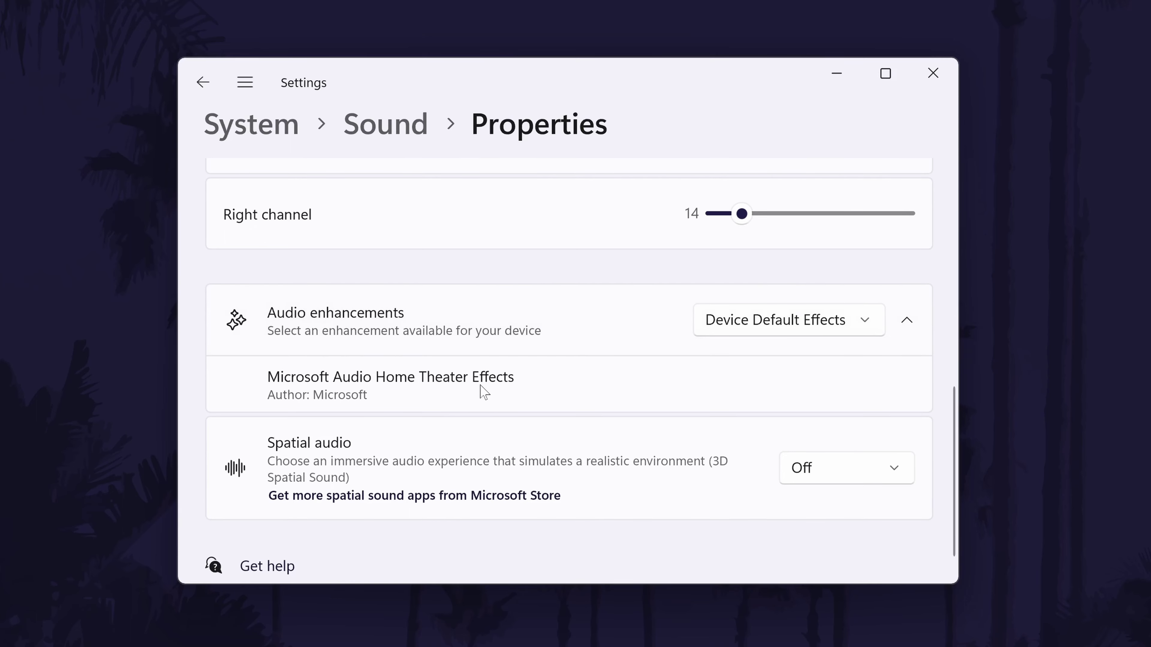
pyautogui.scroll(-1, 511, 396)
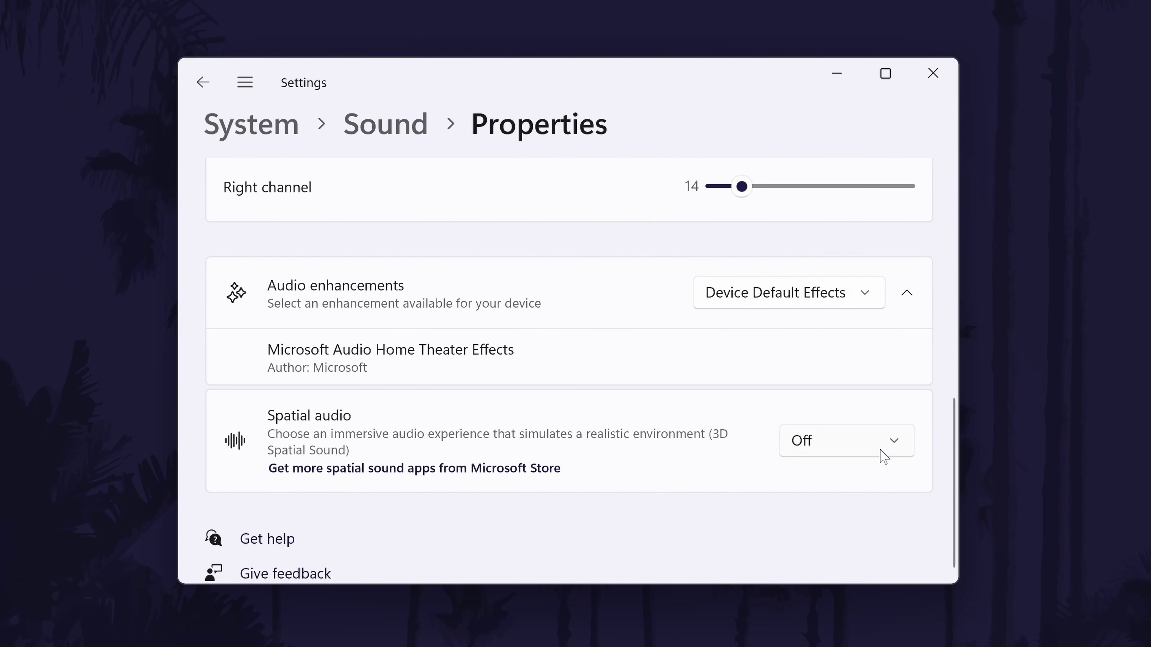
pyautogui.click(879, 440)
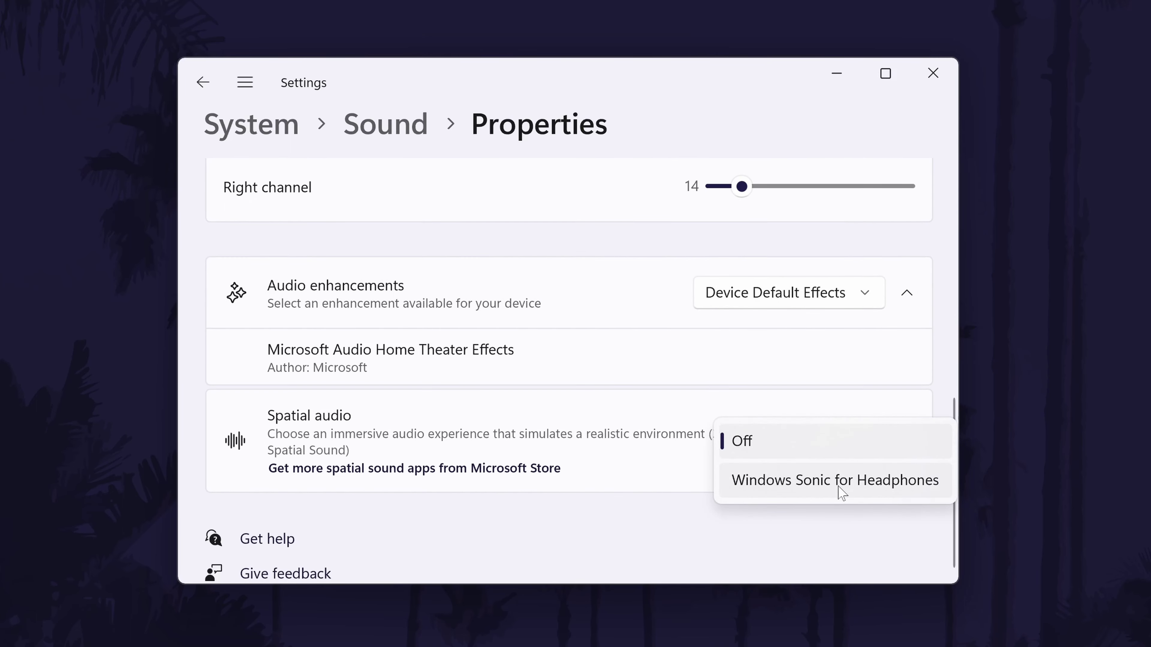
pyautogui.click(868, 550)
pyautogui.scroll(1, 892, 462)
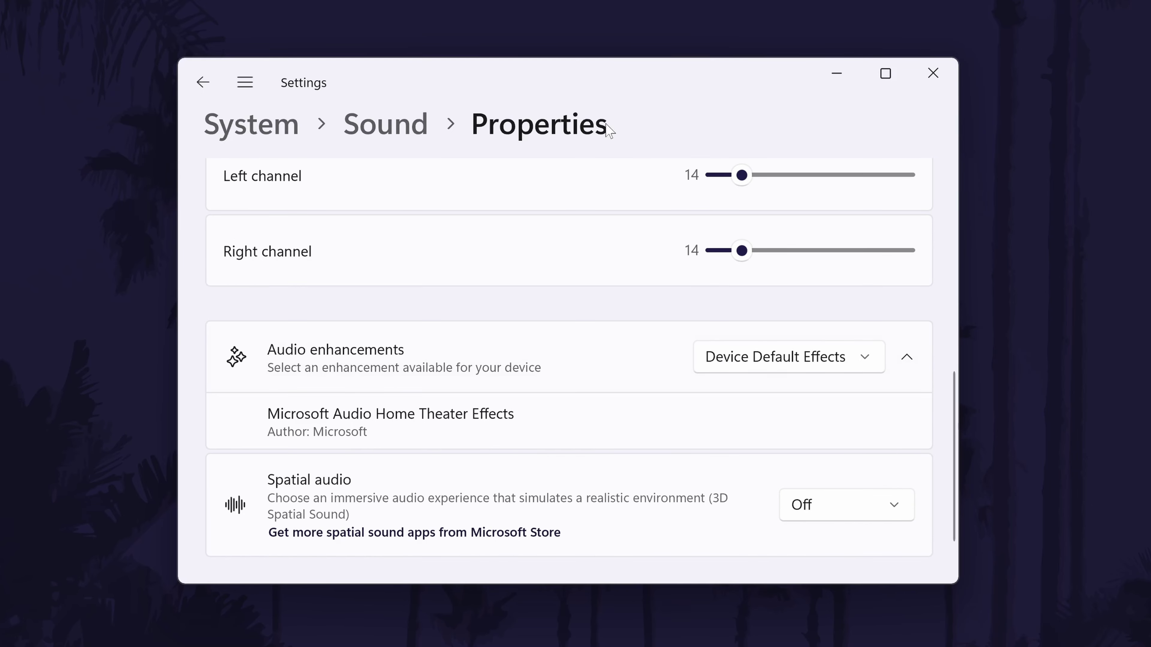
# - Go to More sound settings and open the Headphones (WH-1000XM4) playback properties
pyautogui.click(203, 82)
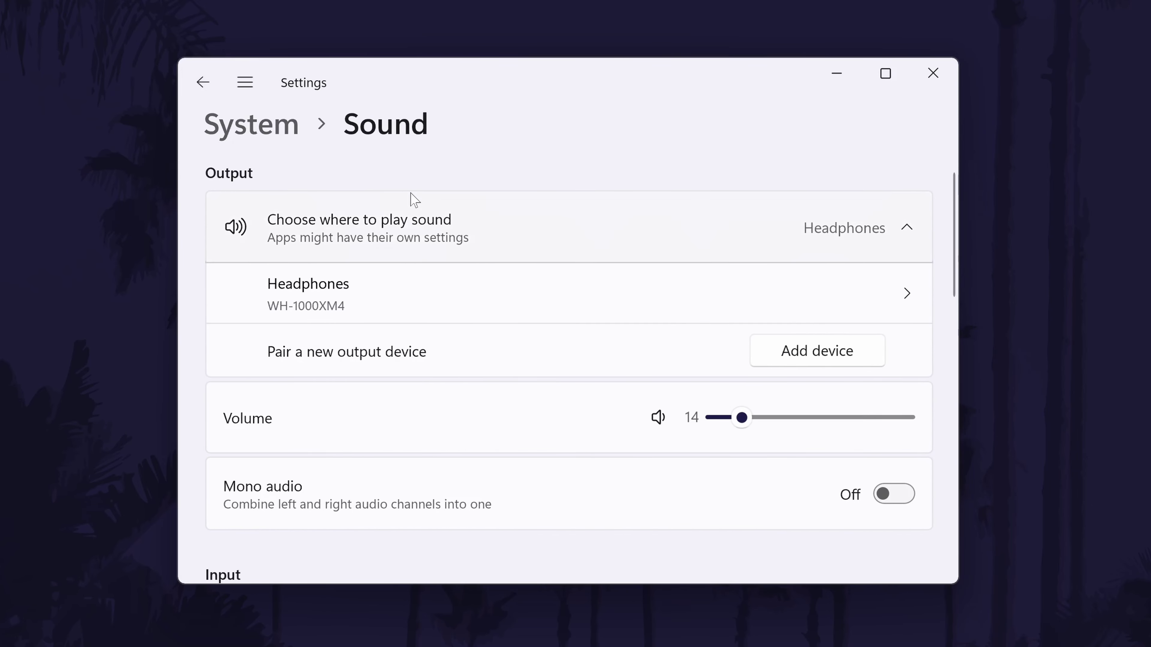
pyautogui.scroll(-10, 410, 198)
pyautogui.scroll(-1, 409, 197)
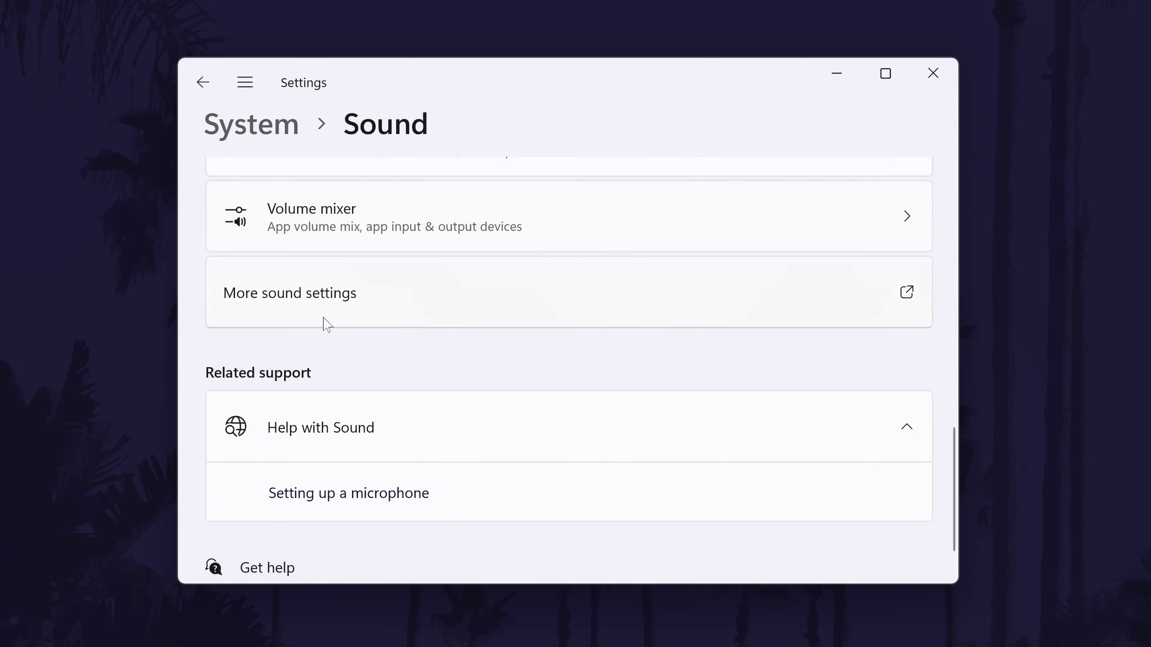
pyautogui.click(354, 303)
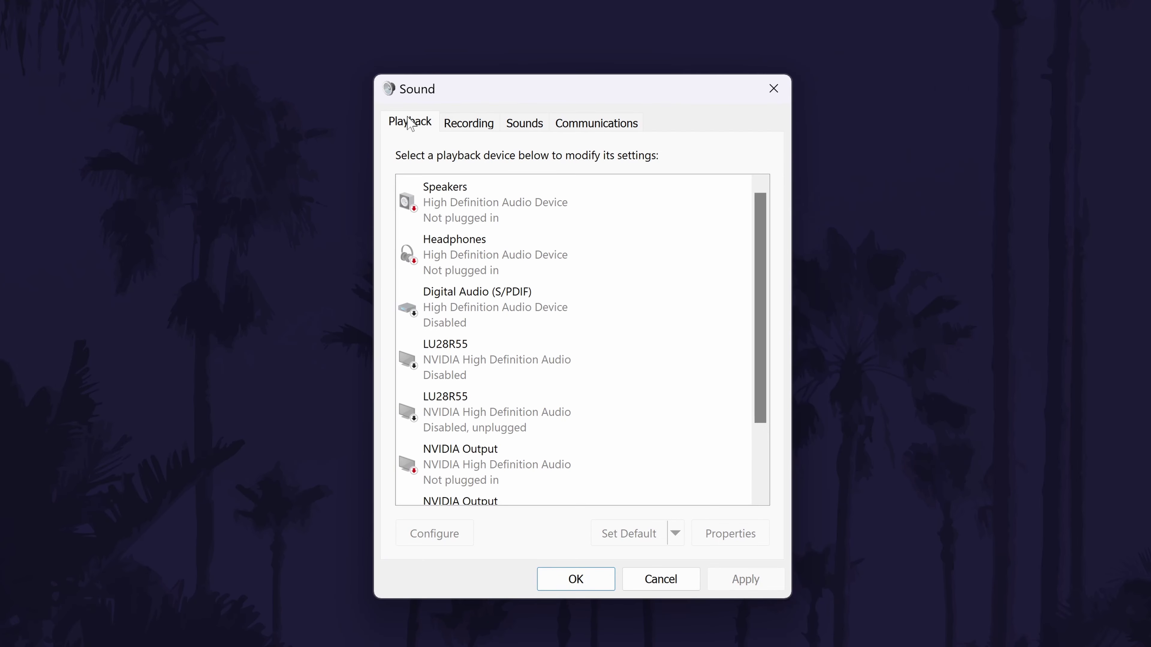
pyautogui.scroll(-1, 516, 213)
pyautogui.scroll(-1, 763, 416)
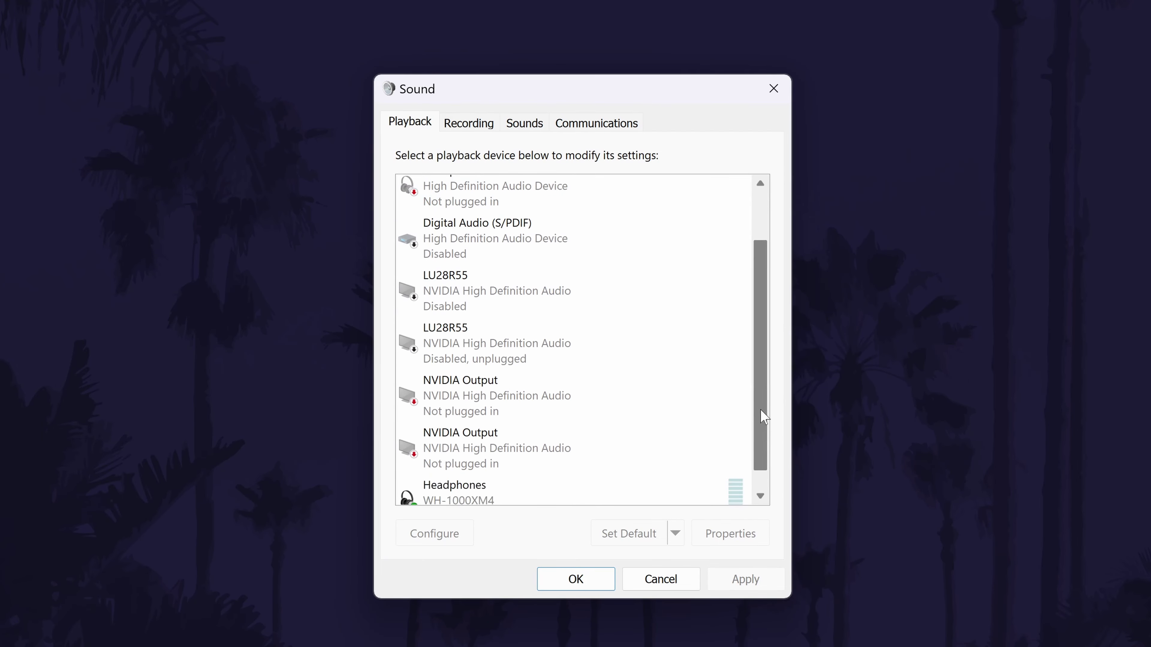
pyautogui.click(487, 479)
pyautogui.doubleClick(485, 480)
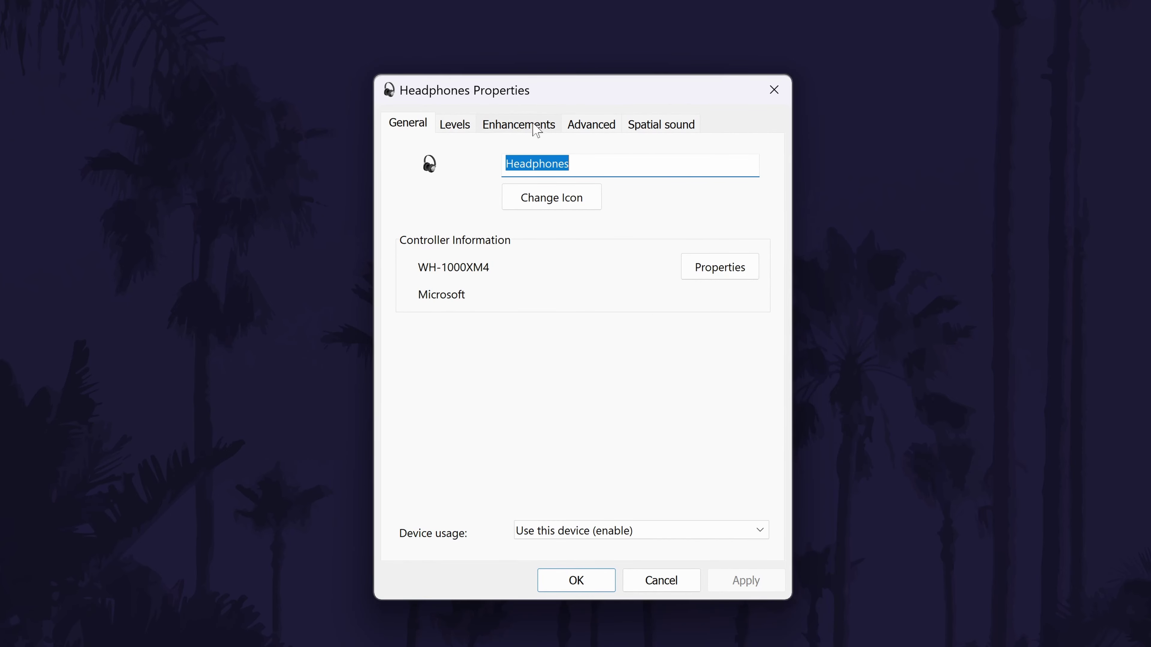
# - On Enhancements, try Bass Boost at 6 dB and other effects, then leave all unchecked
pyautogui.click(544, 132)
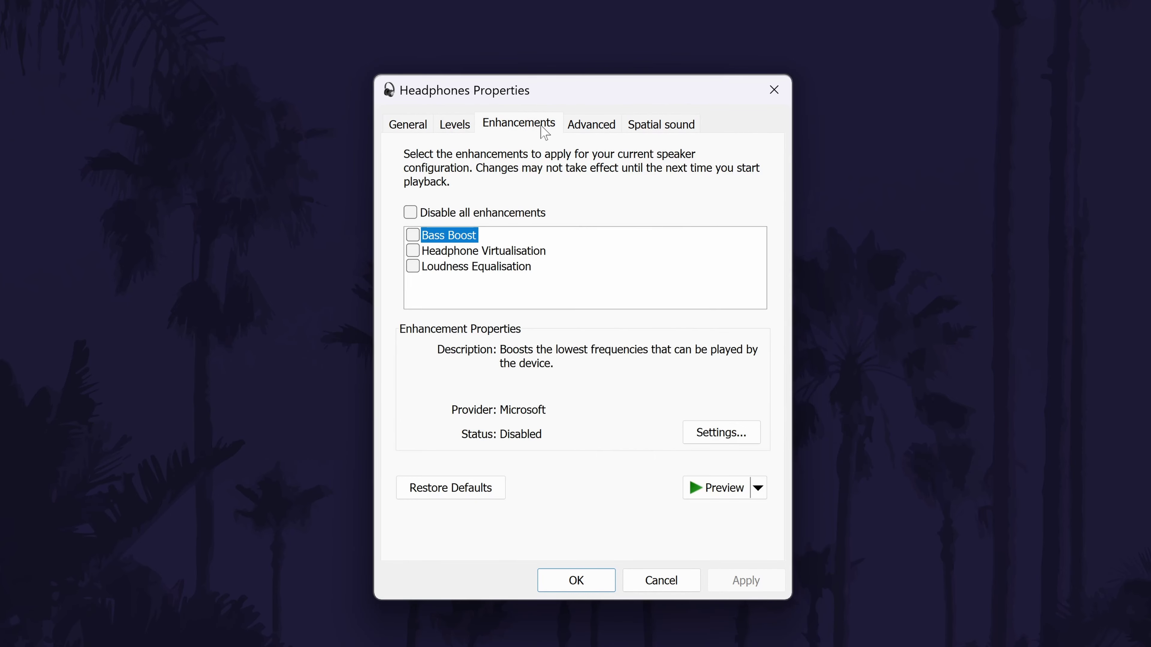
pyautogui.click(413, 235)
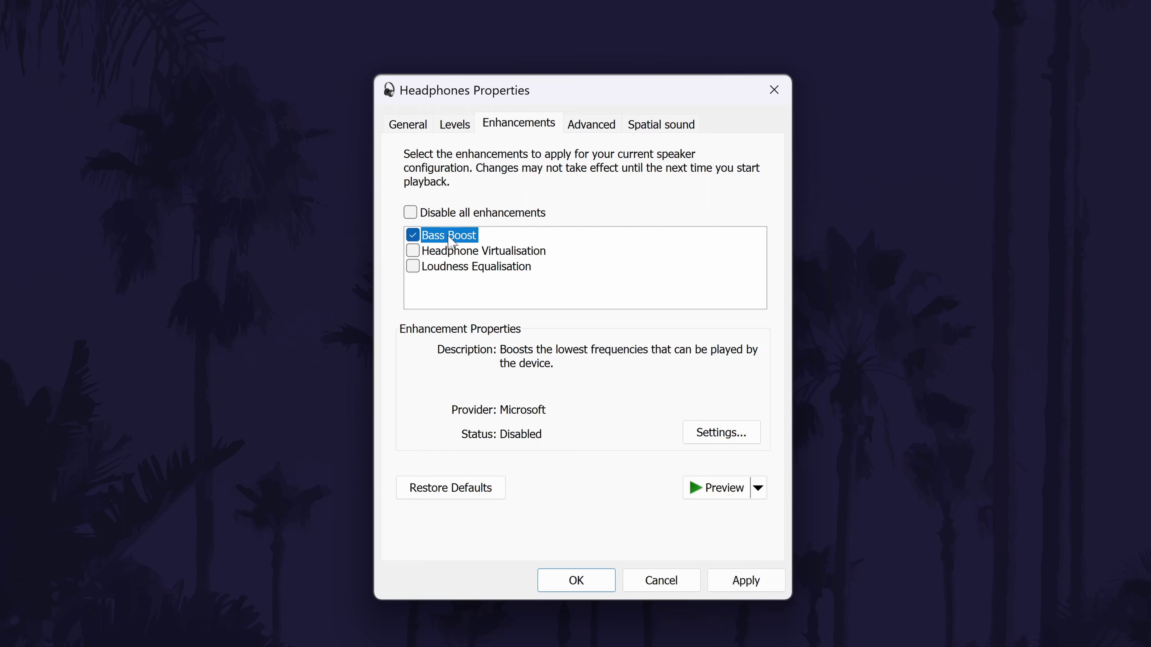
pyautogui.click(709, 434)
pyautogui.click(537, 201)
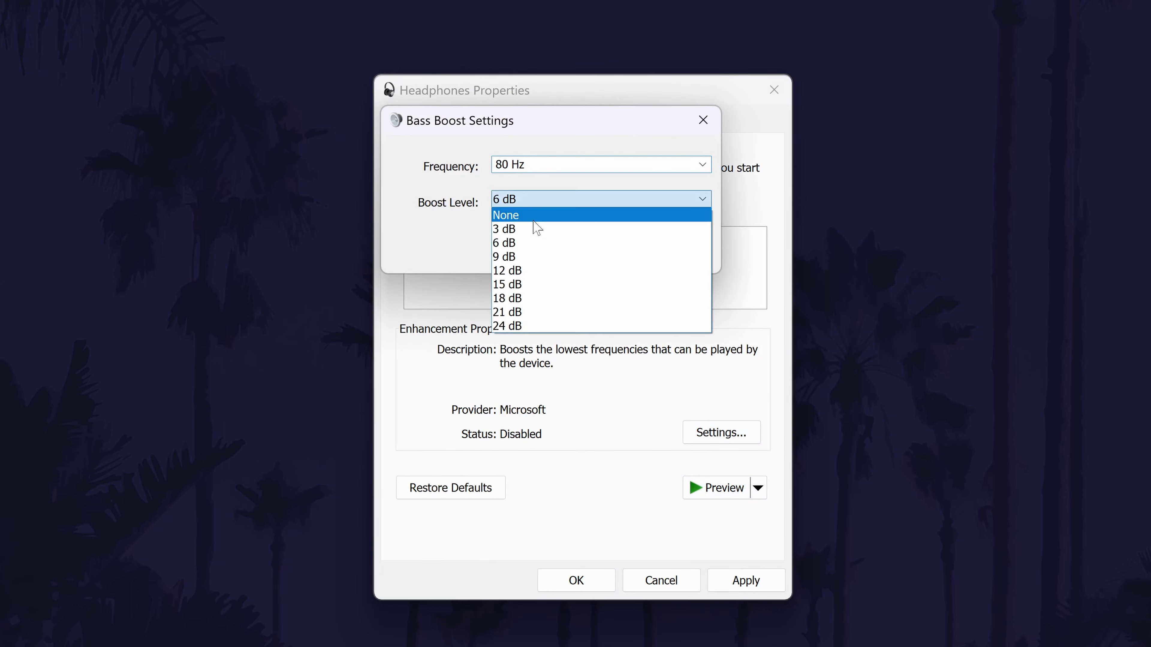
pyautogui.click(688, 388)
pyautogui.click(668, 252)
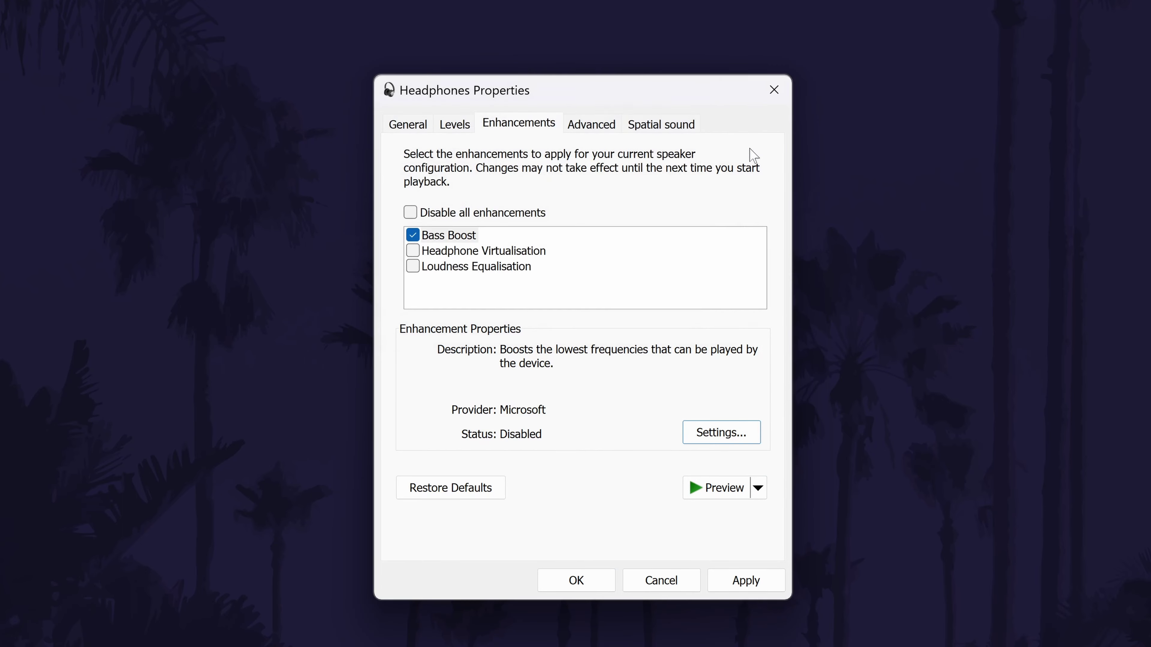
pyautogui.click(420, 251)
pyautogui.click(420, 266)
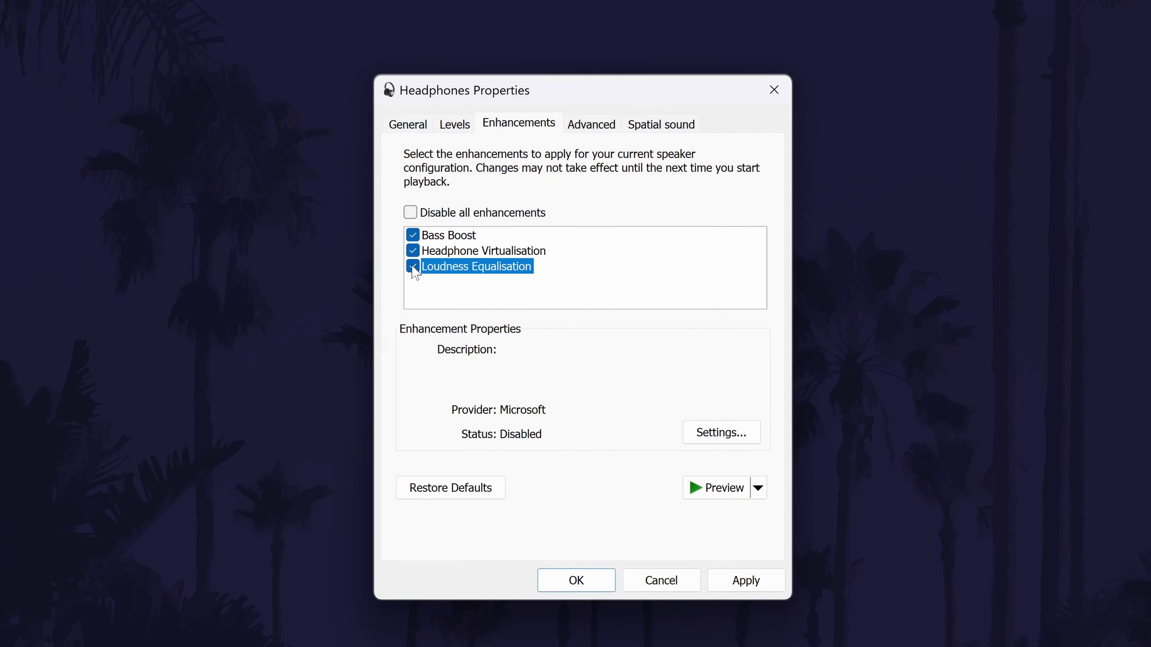
pyautogui.click(416, 249)
pyautogui.click(413, 235)
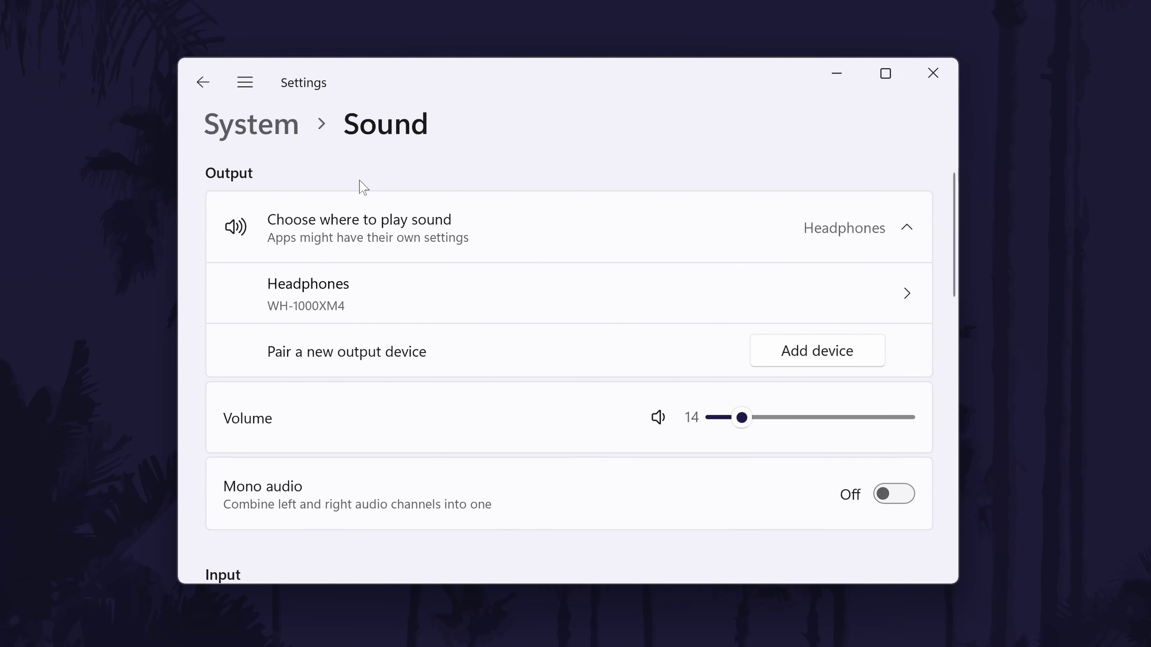
# - Open All sound devices and scroll to the WH-1000XM4 Headset under Input devices
pyautogui.scroll(-7, 349, 188)
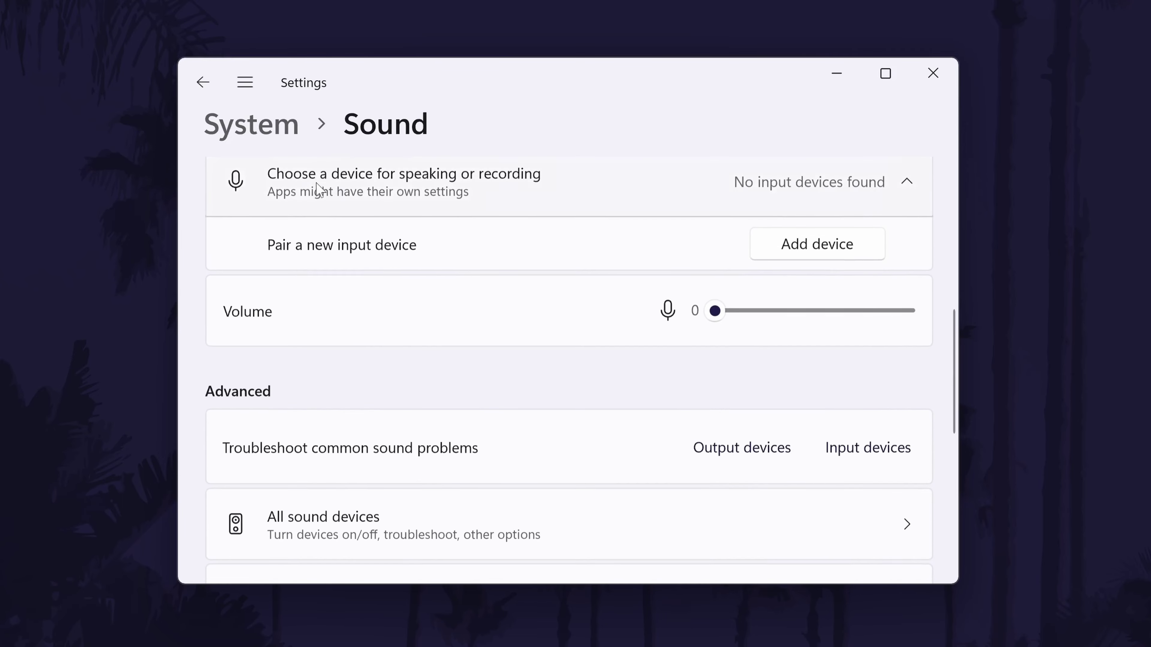
pyautogui.scroll(-2, 257, 249)
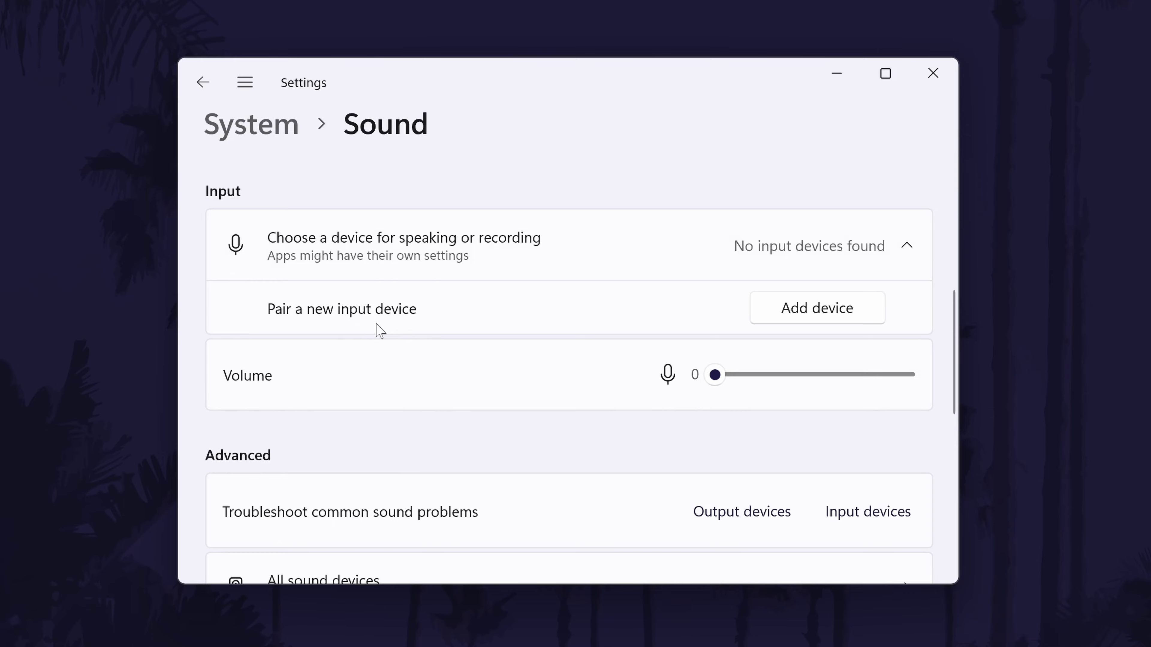
pyautogui.scroll(-3, 415, 323)
pyautogui.scroll(-3, 419, 329)
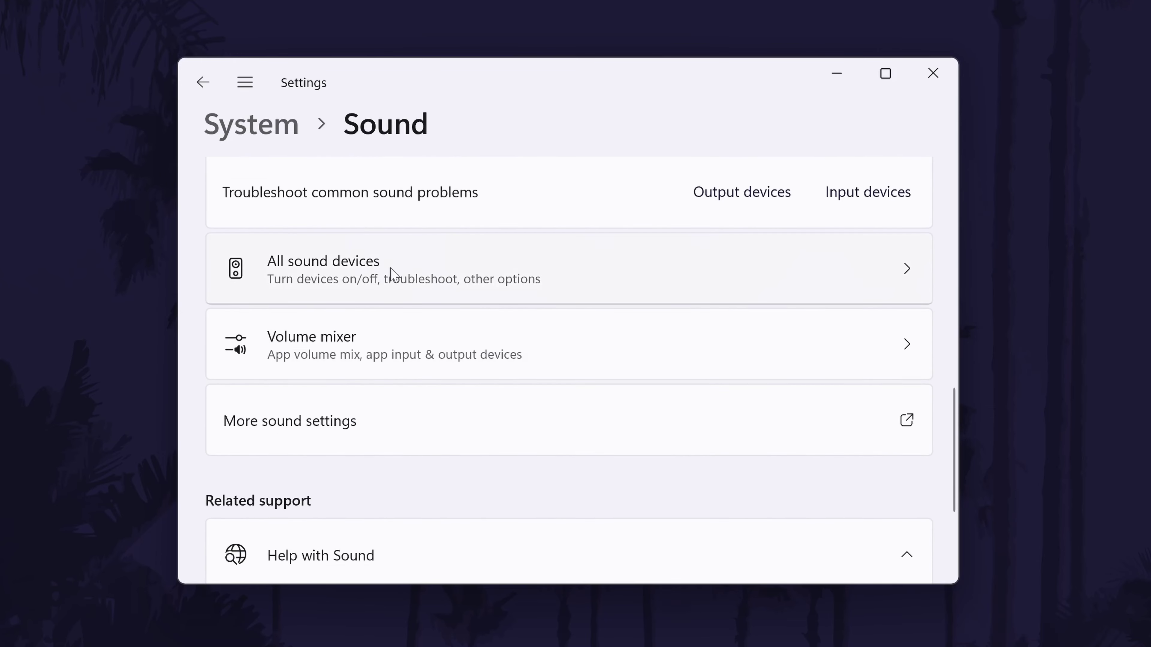
pyautogui.click(392, 265)
pyautogui.scroll(-3, 467, 311)
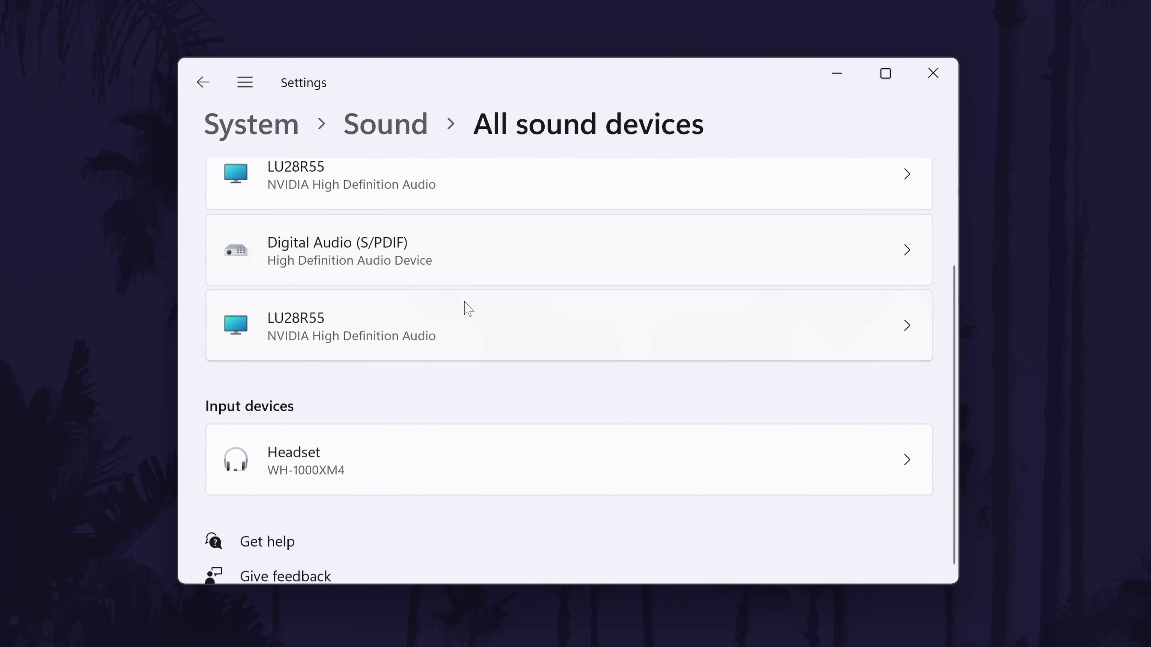
# - Allow apps and Windows to use the WH-1000XM4 Headset, then return to Sound
pyautogui.click(326, 455)
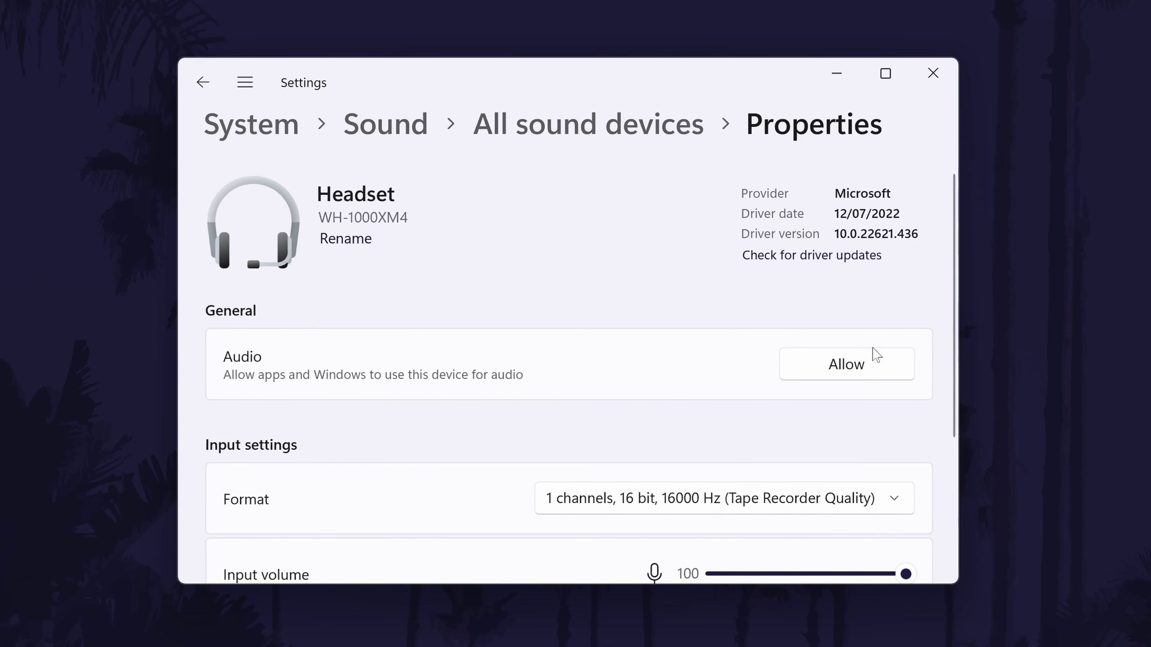
pyautogui.click(883, 367)
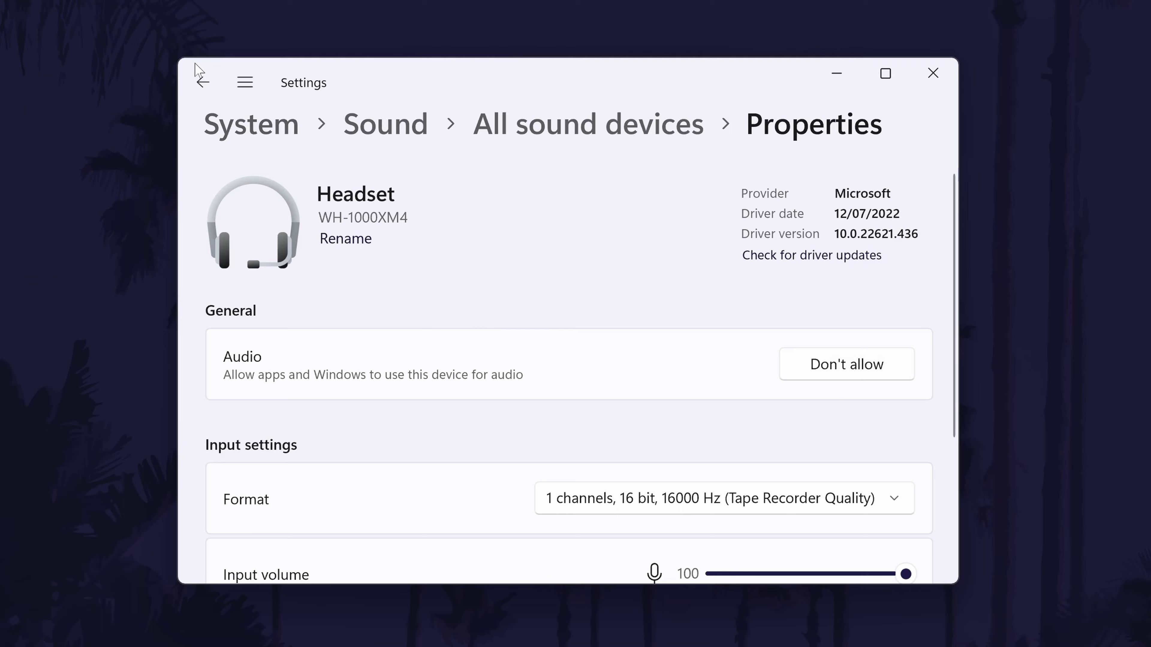
pyautogui.click(203, 81)
pyautogui.click(203, 82)
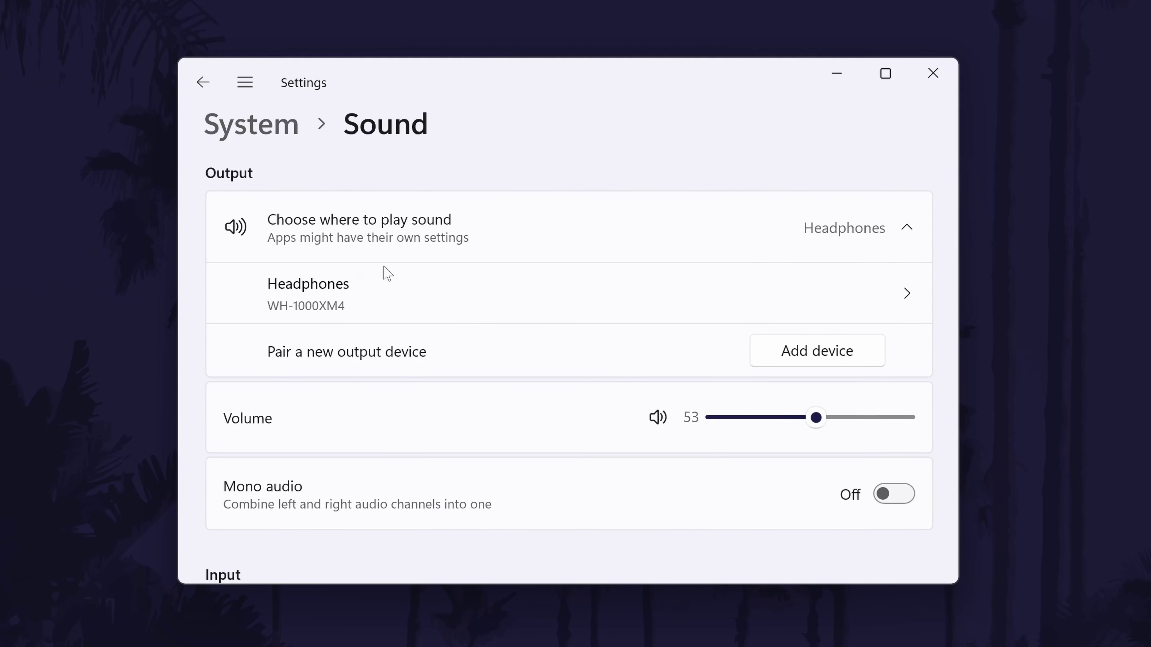
# - Open the Headset input's properties and keep its 16000 Hz input format
pyautogui.scroll(-5, 444, 386)
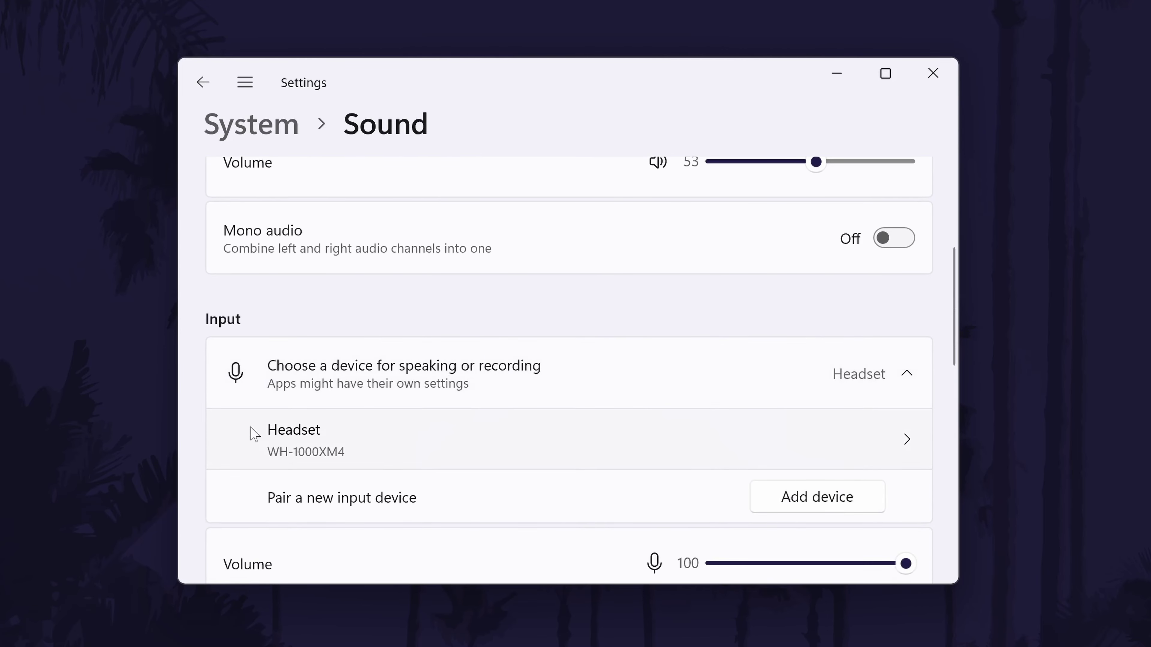
pyautogui.scroll(-3, 265, 428)
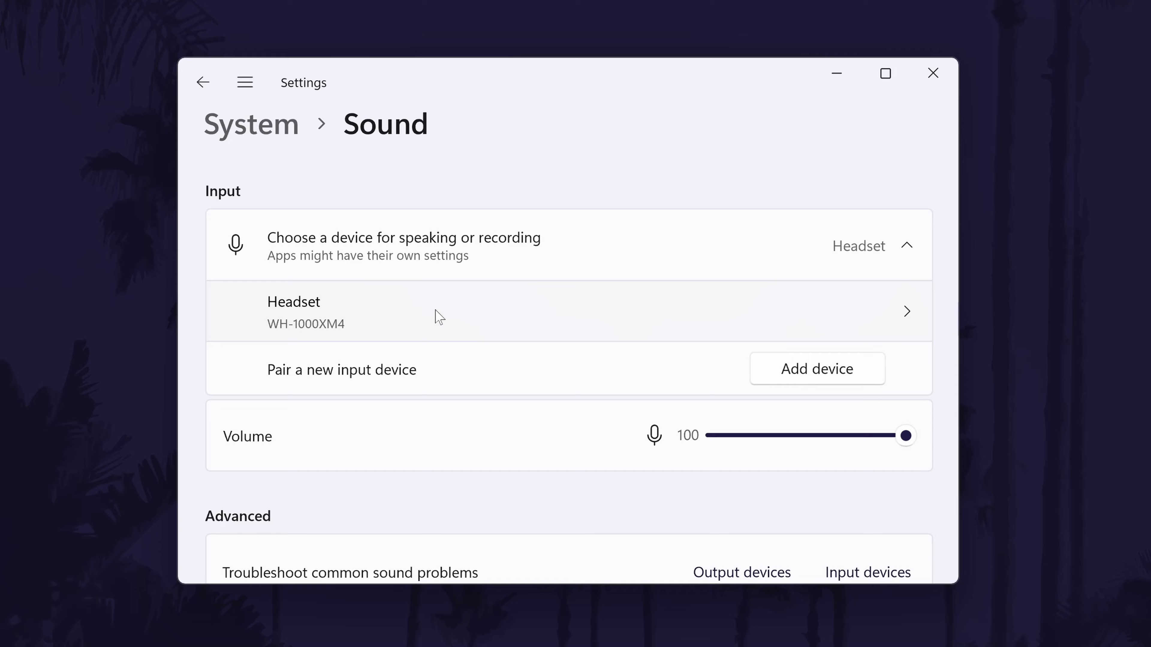
pyautogui.click(438, 315)
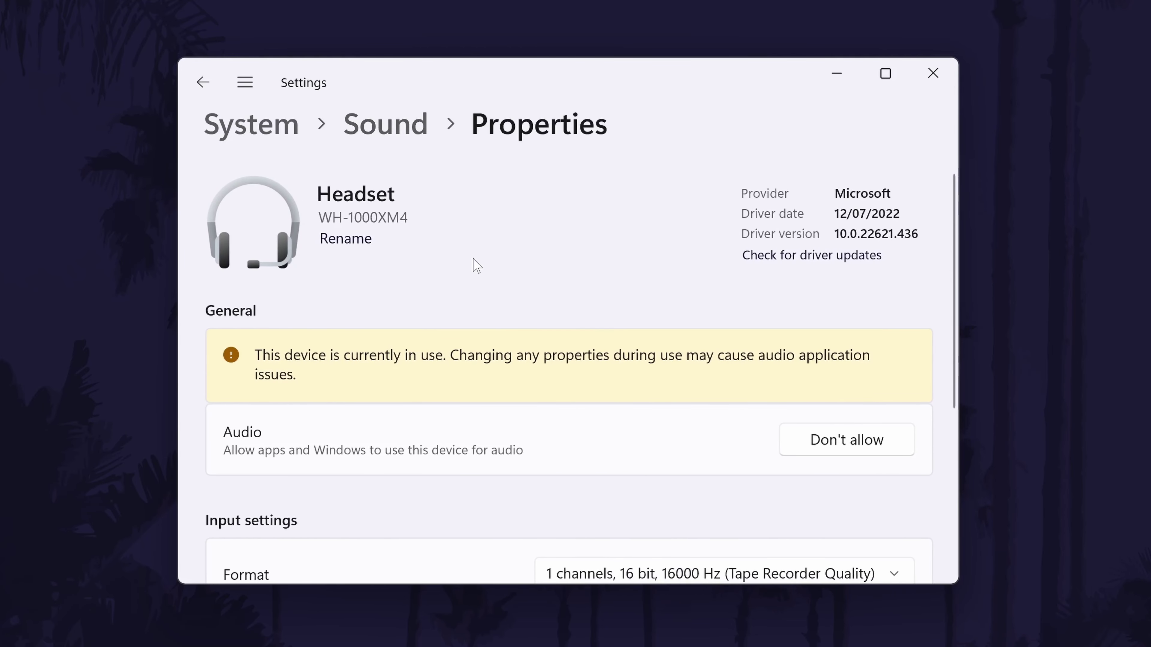
pyautogui.scroll(-5, 475, 265)
pyautogui.click(650, 299)
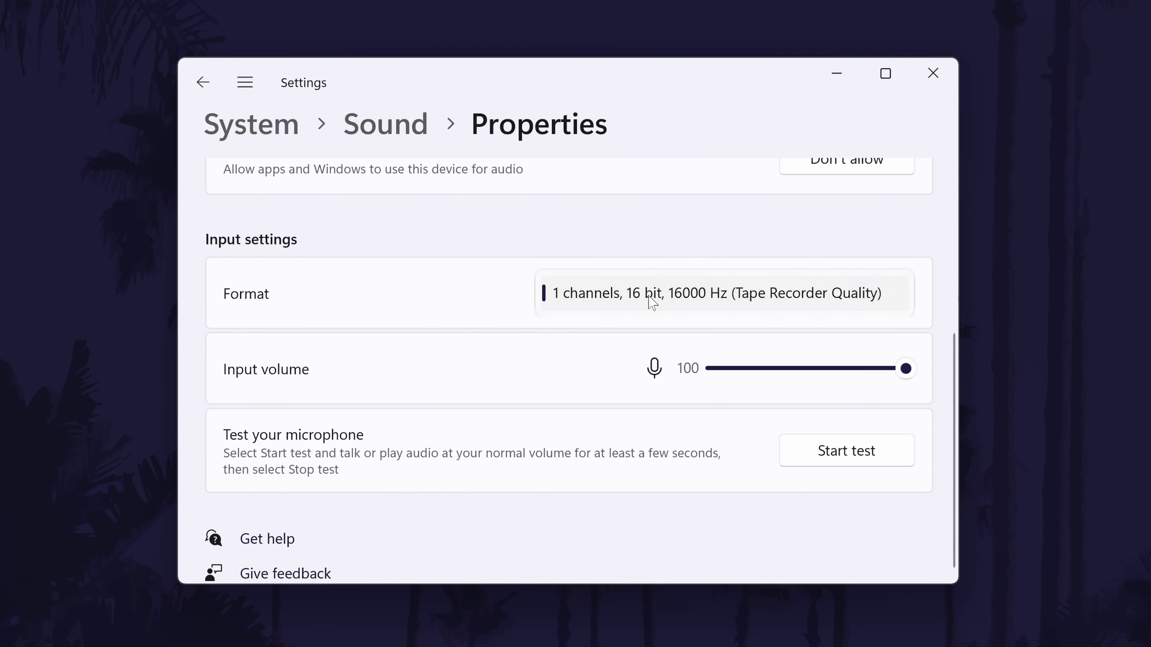
pyautogui.click(675, 301)
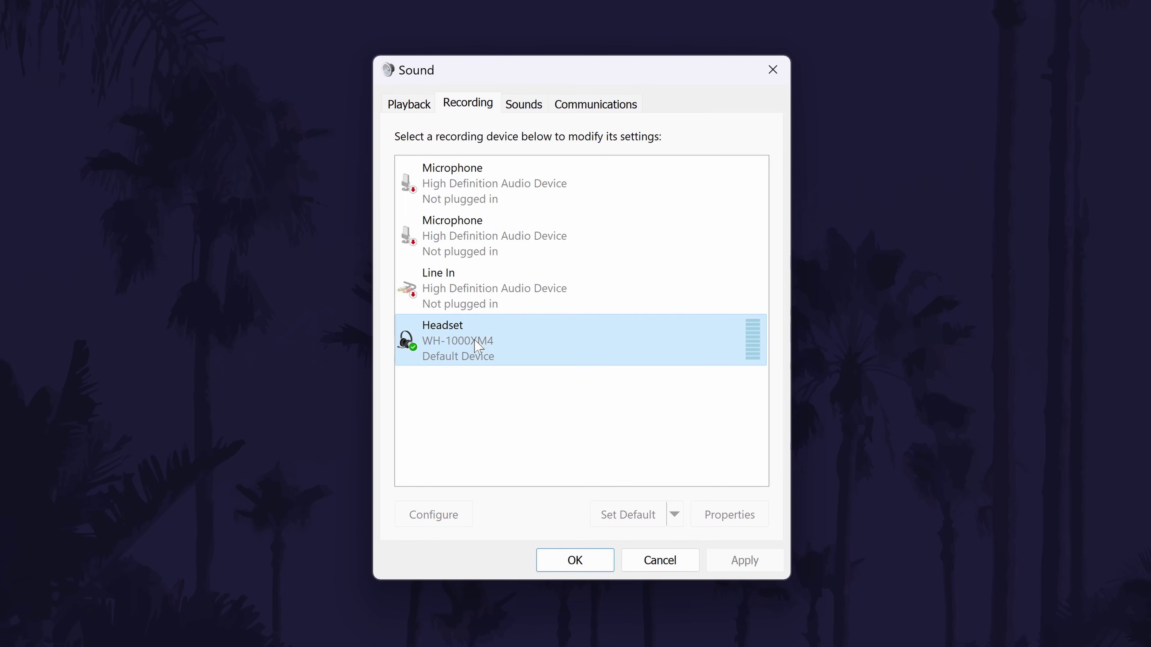
# - Open the WH-1000XM4 Headset's recording properties and check its Levels tab
pyautogui.click(499, 349)
pyautogui.doubleClick(499, 348)
pyautogui.click(495, 106)
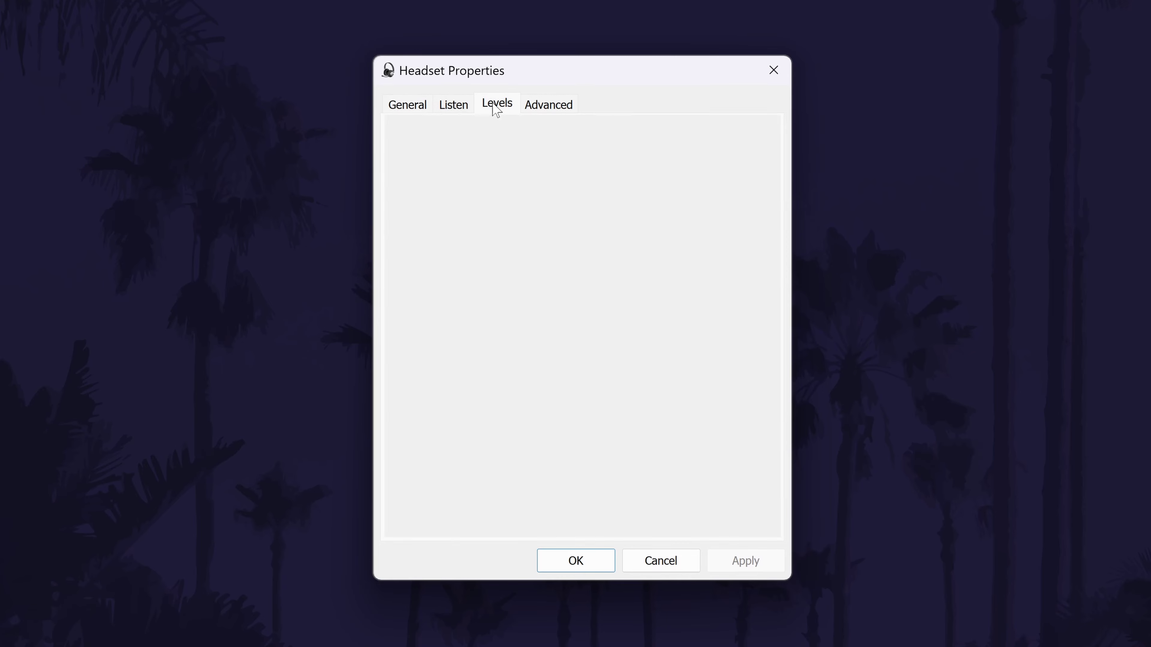